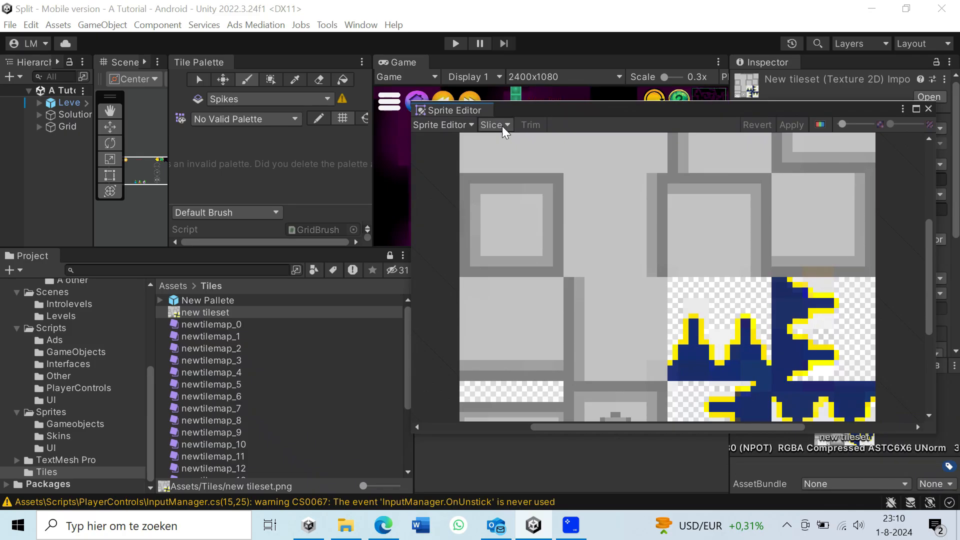
Step: Open the slice options for the new tileset and show the slicing type choices
left_click(505, 127)
left_click(615, 141)
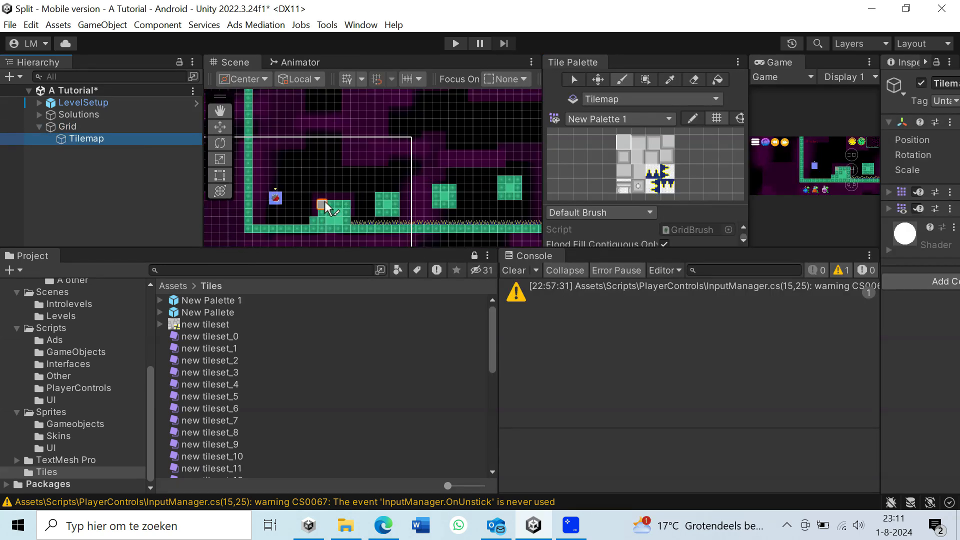
Step: Paint a rising diagonal of grey tiles beside the green steps on the Tilemap and enlarge the Scene view
scroll(324, 205, "up", 2)
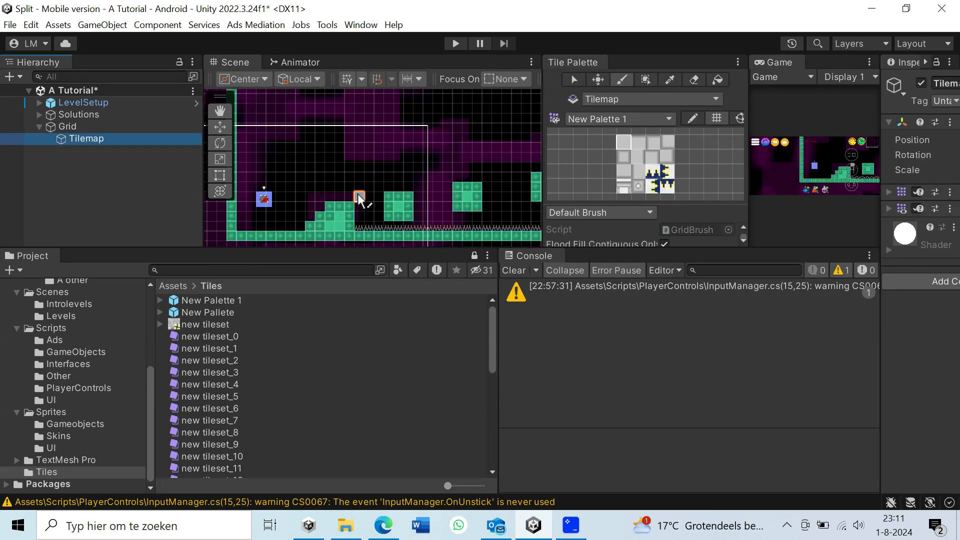
left_click_drag(359, 199, 388, 170)
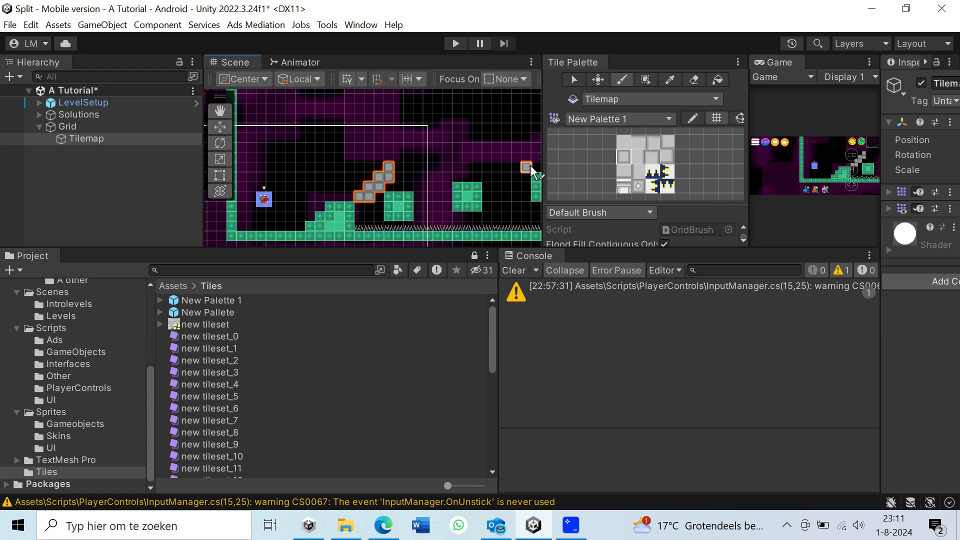
left_click_drag(542, 169, 686, 169)
left_click_drag(203, 216, 75, 218)
left_click_drag(236, 248, 236, 393)
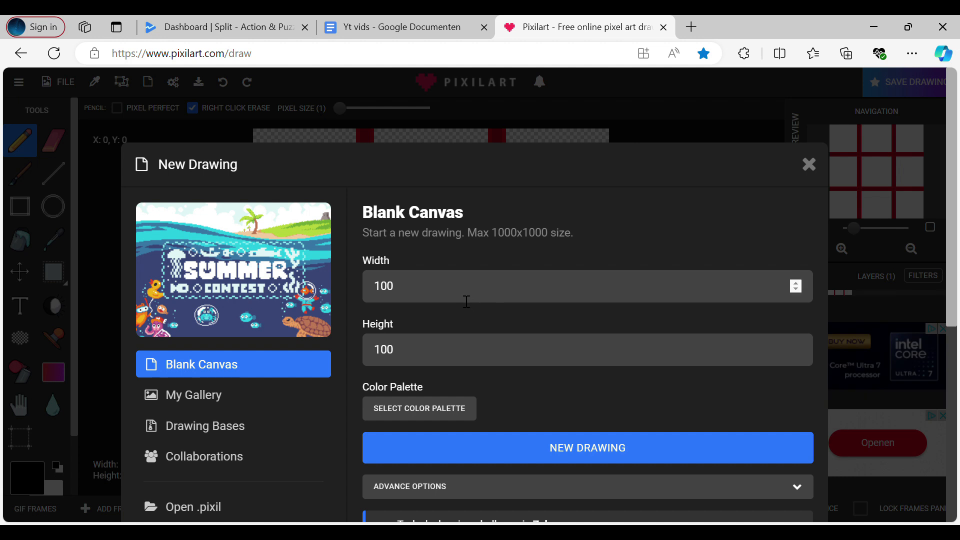
Step: In Pixilart, create a blank drawing 80 px wide and 80 px high
double_click(466, 300)
type("80")
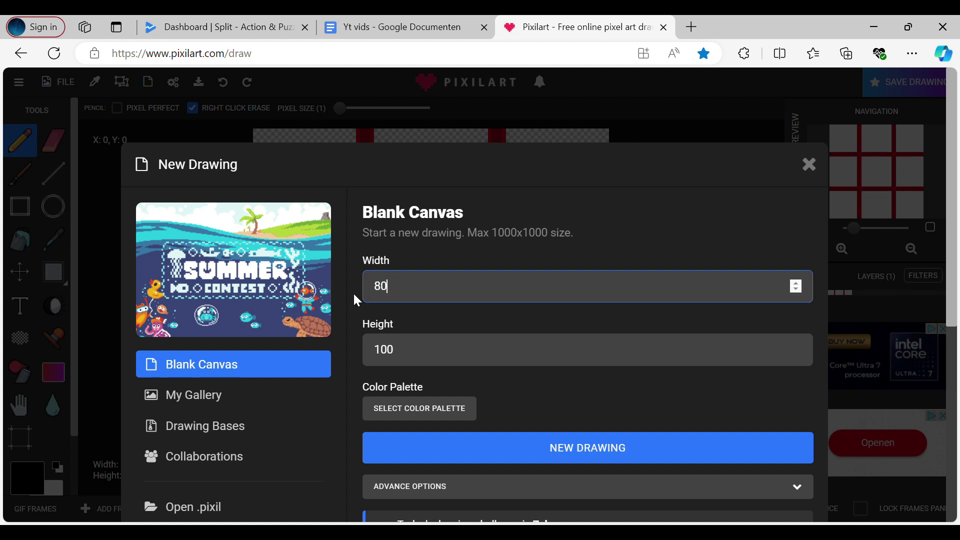
double_click(374, 356)
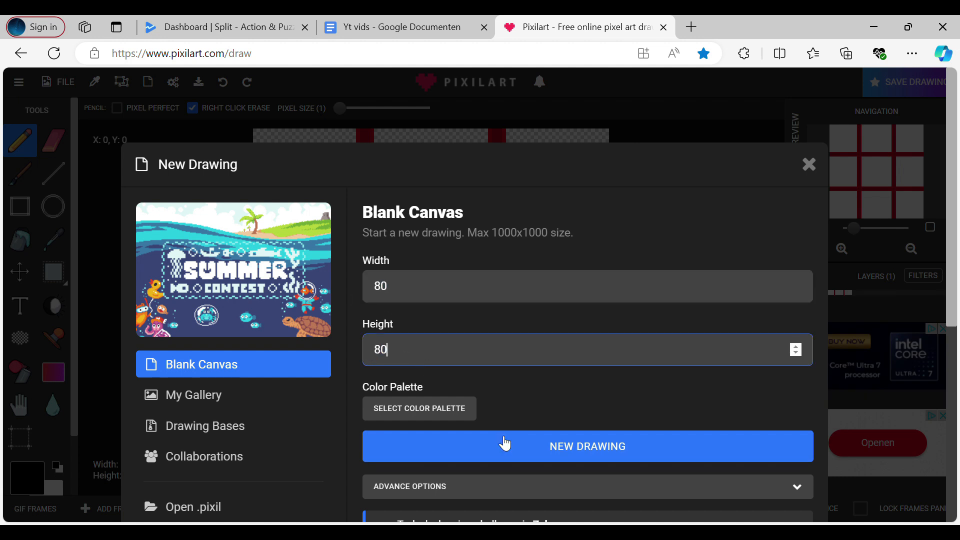
left_click(519, 446)
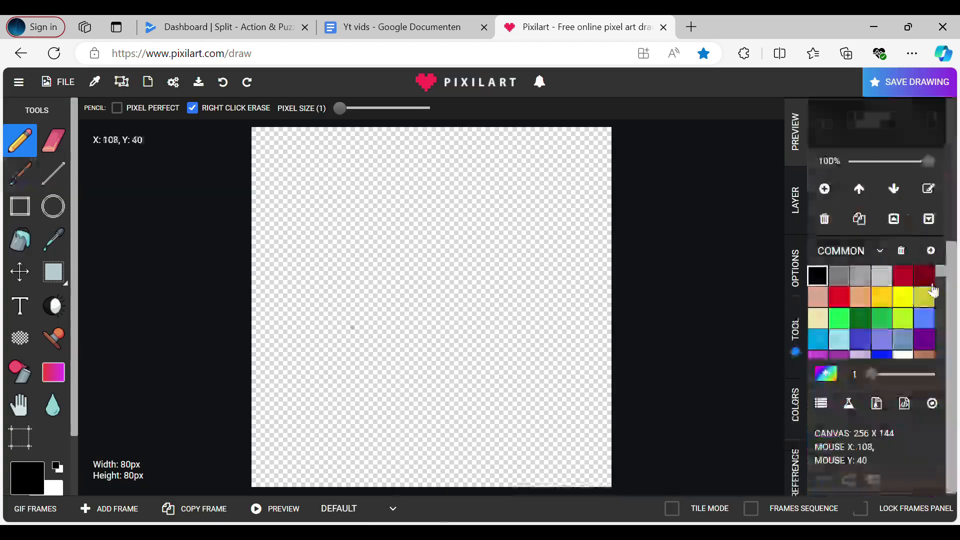
Step: Draw black square outlines in a checkerboard pattern to mark a 4 by 4 grid of tiles across the canvas
left_click(25, 207)
left_click_drag(255, 131, 610, 486)
left_click_drag(434, 129, 534, 225)
left_click_drag(534, 224, 520, 215)
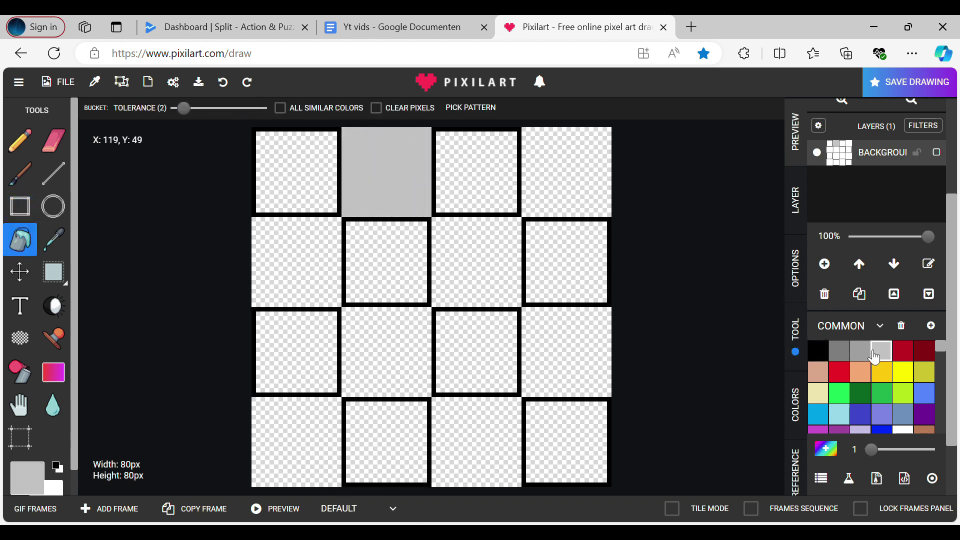
Step: Paint the tile cells with light grey fills and darker grey borders, and add navy spikes with yellow edges in four cells
left_click(53, 173)
key("ctrl+z")
left_click(20, 240)
left_click(258, 210)
left_click(20, 206)
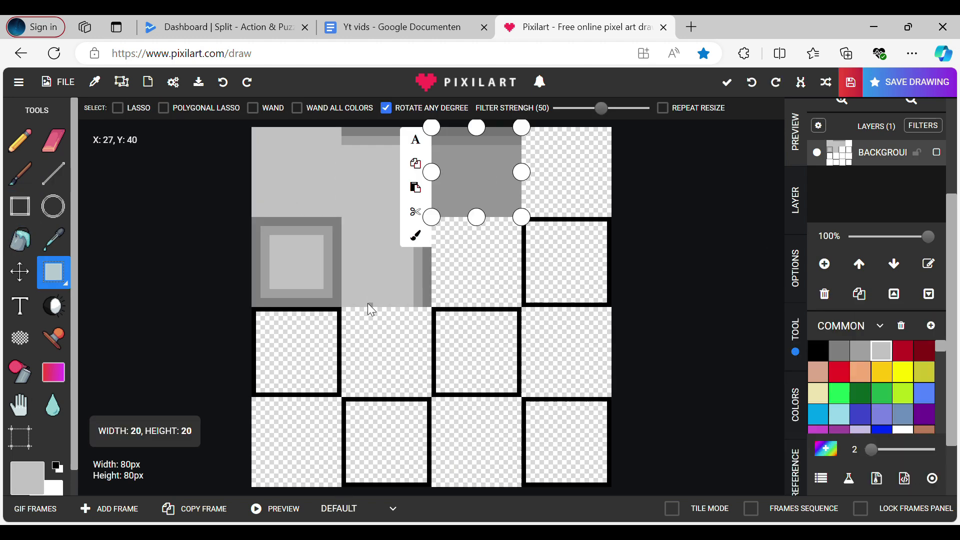
left_click(54, 174)
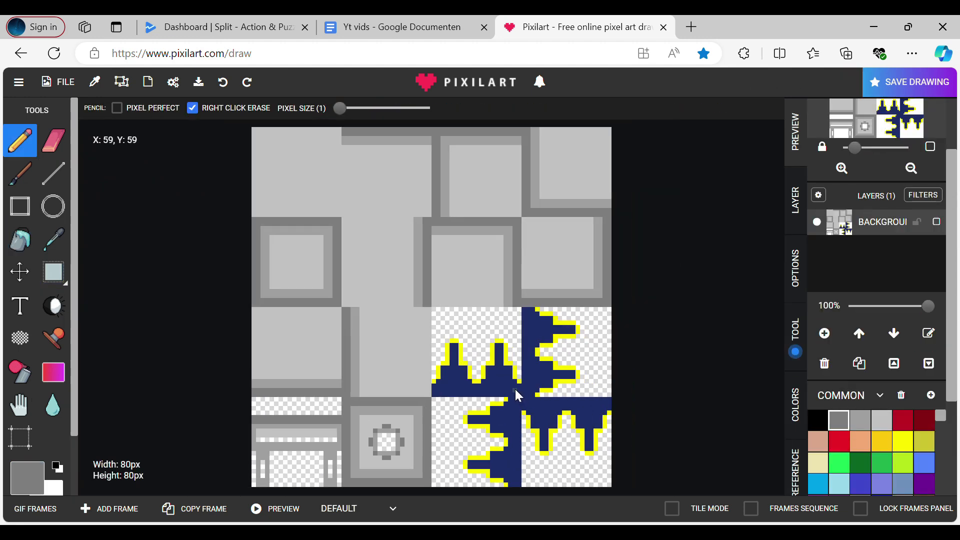
Step: Export and download the finished tileset drawing
left_click(64, 85)
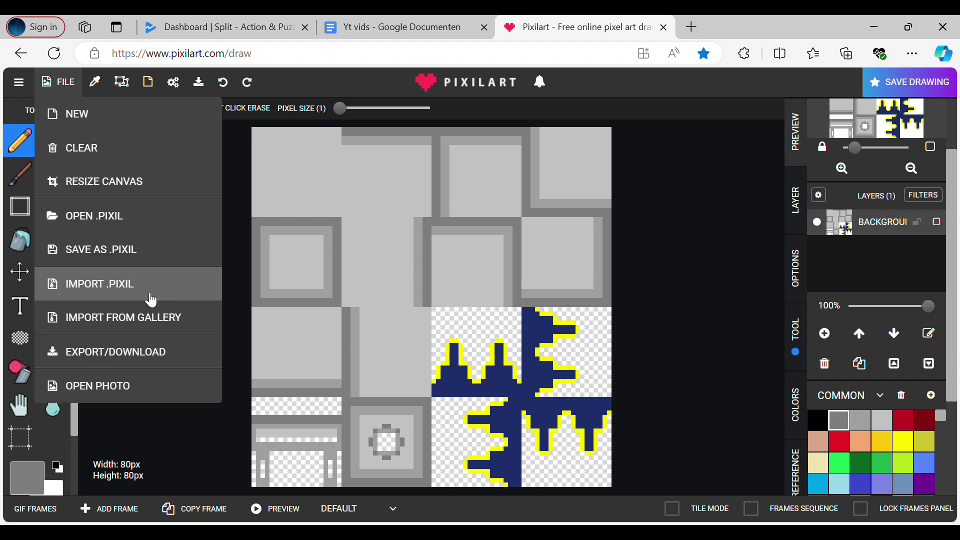
left_click(153, 356)
left_click(445, 389)
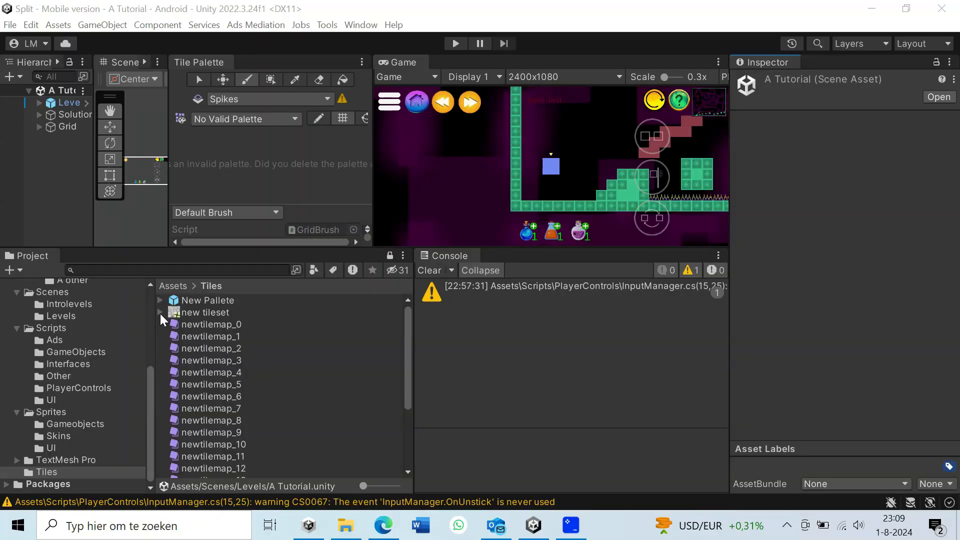
Step: In Unity, set the new tileset texture's Sprite Mode to Multiple and its Pixels Per Unit to 20
left_click(190, 314)
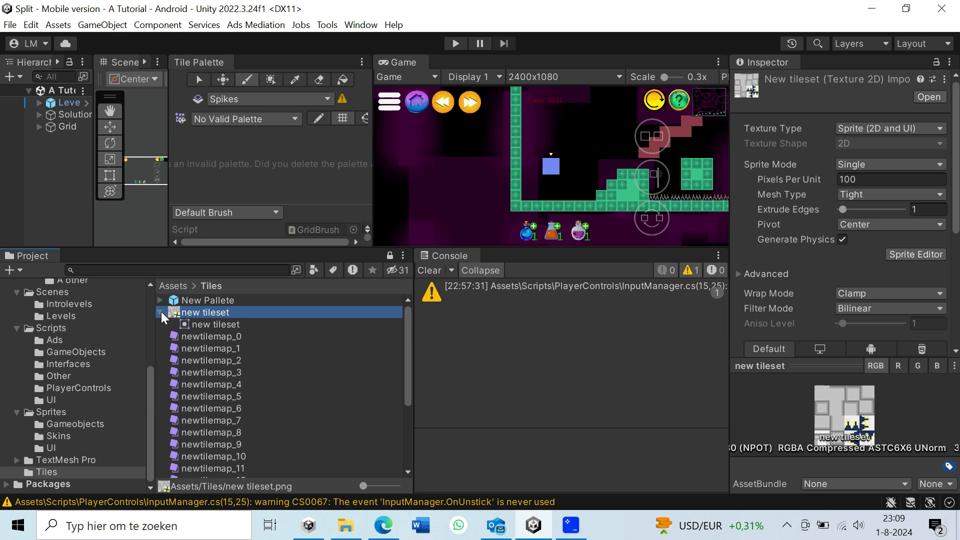
left_click(215, 325)
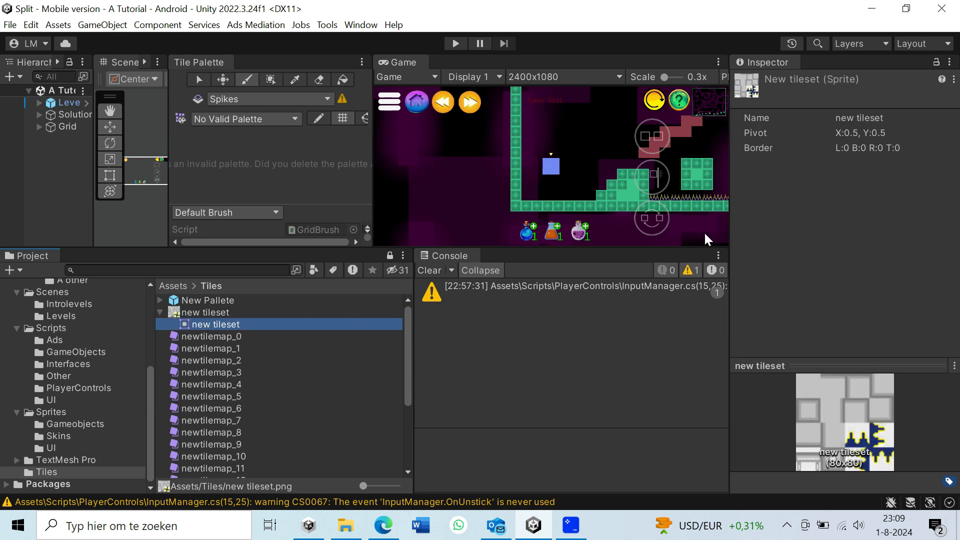
left_click(293, 316)
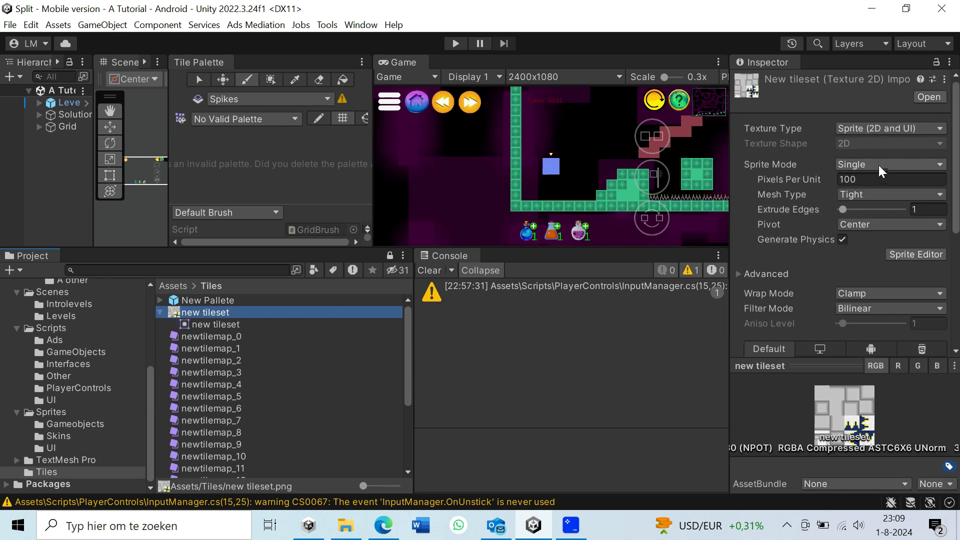
left_click(881, 165)
left_click(877, 185)
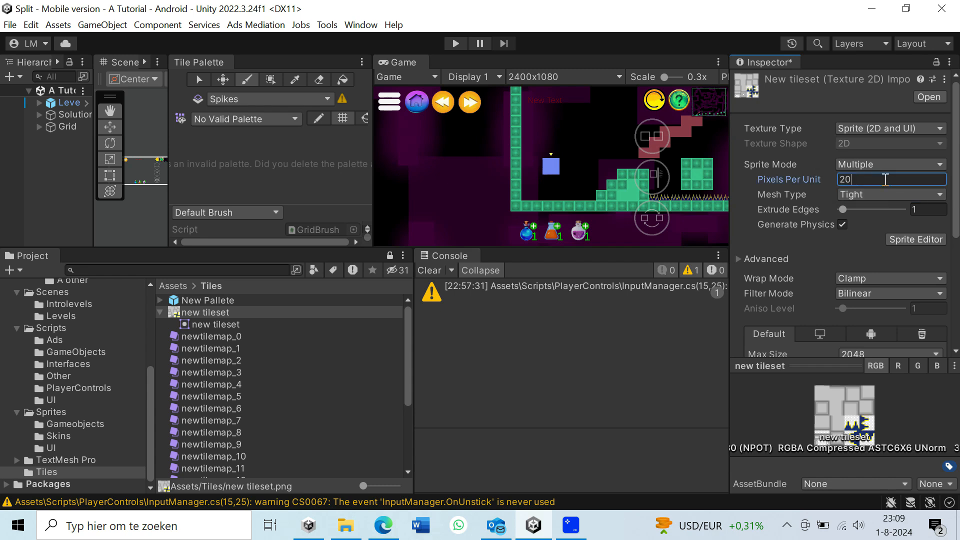
Step: Set the texture's Filter Mode to Point (no filter) and apply the import settings
scroll(928, 252, "down", 3)
left_click(893, 212)
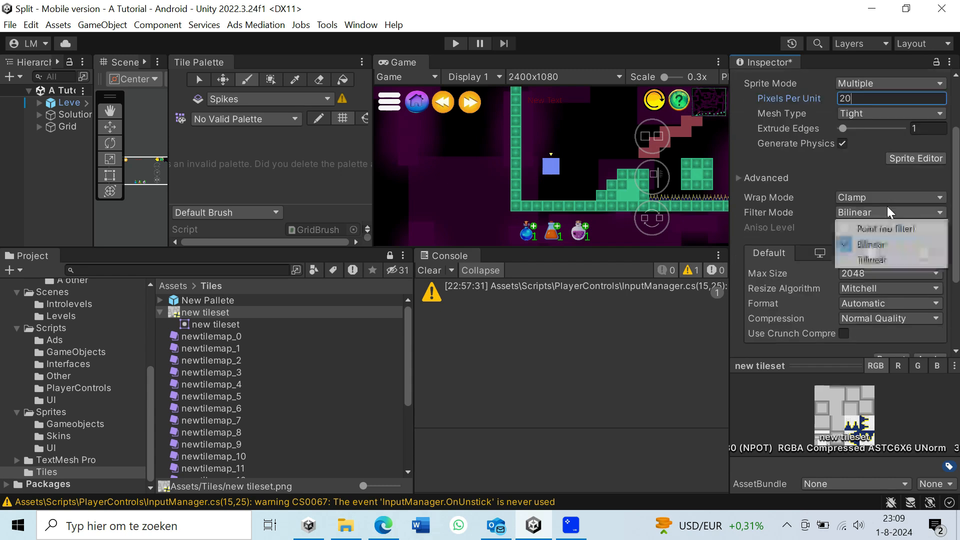
left_click(886, 229)
scroll(895, 241, "down", 3)
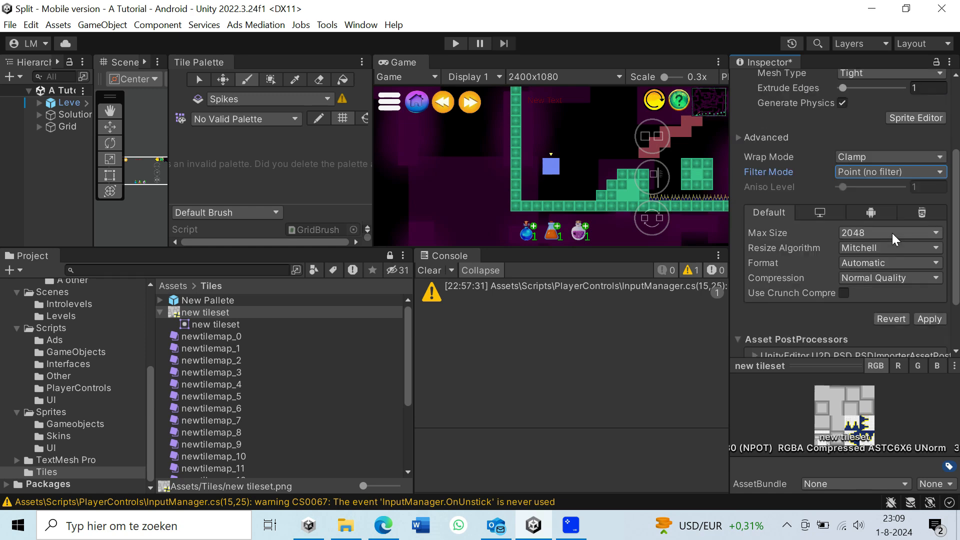
left_click(929, 247)
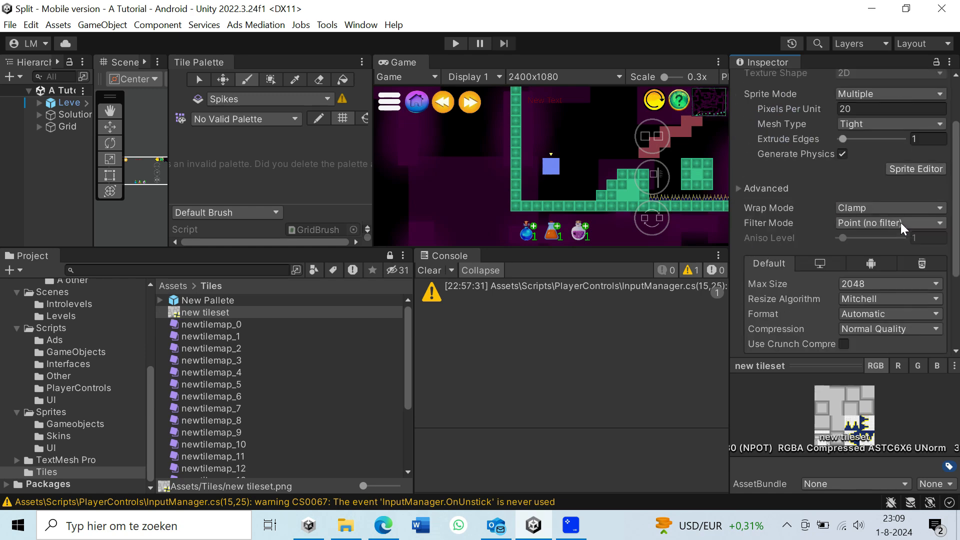
Step: Open the tileset in the Sprite Editor and set slicing to Grid By Cell Size with a 20 by 20 pixel size
left_click(915, 165)
left_click(493, 125)
left_click(615, 142)
left_click(627, 171)
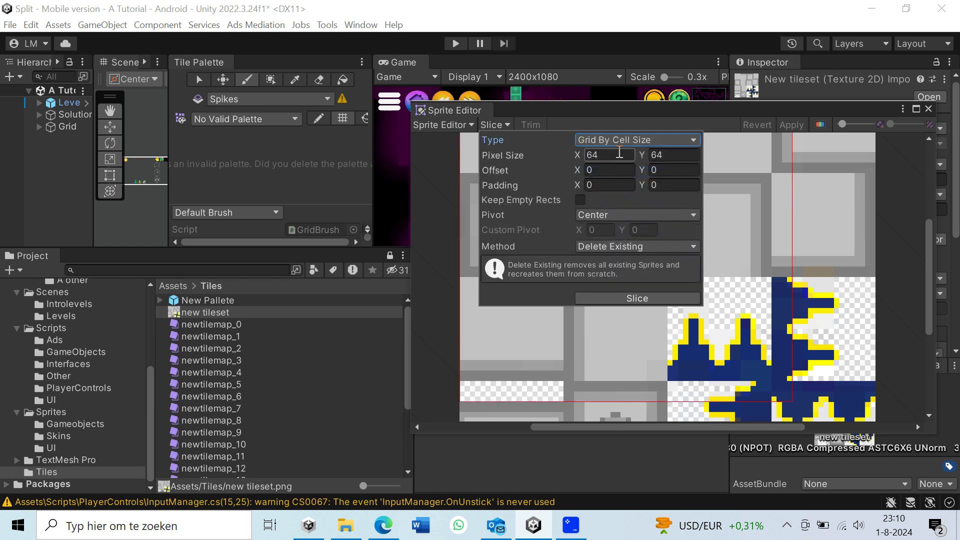
type("20")
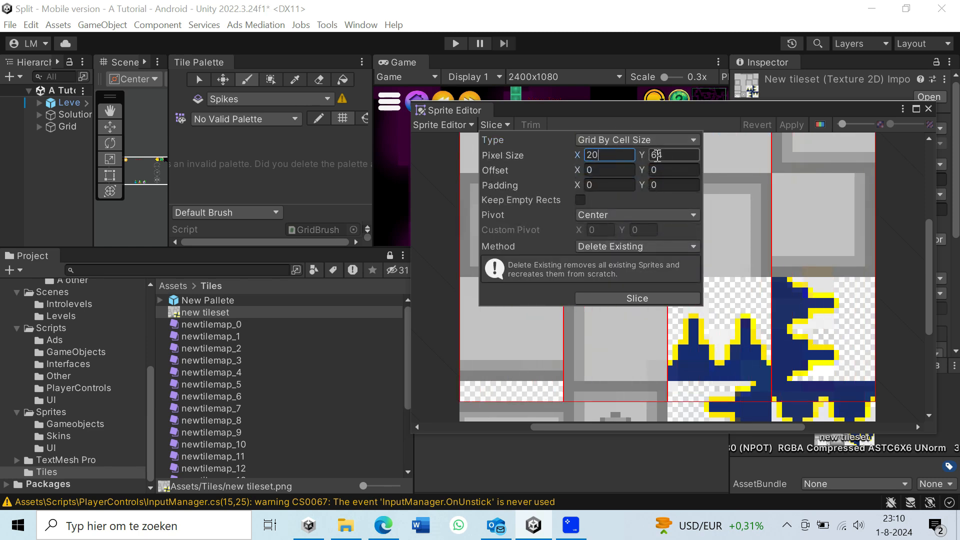
type("20")
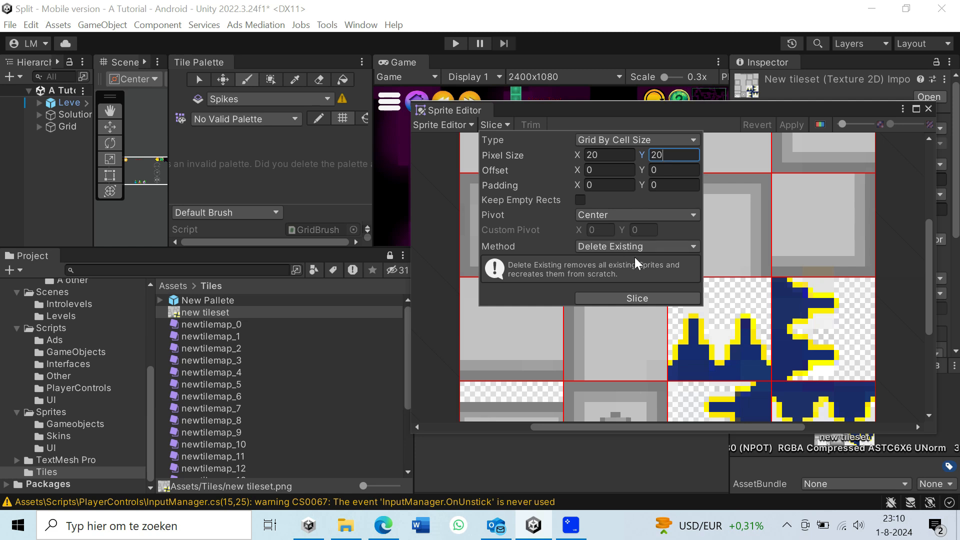
Step: Slice the tileset with these settings, apply the result and close the Sprite Editor
left_click(656, 299)
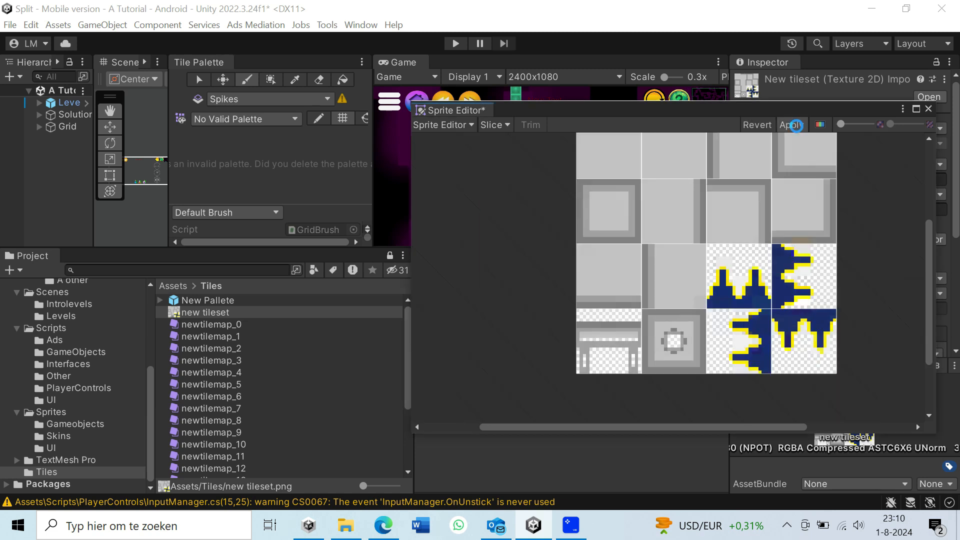
left_click(796, 125)
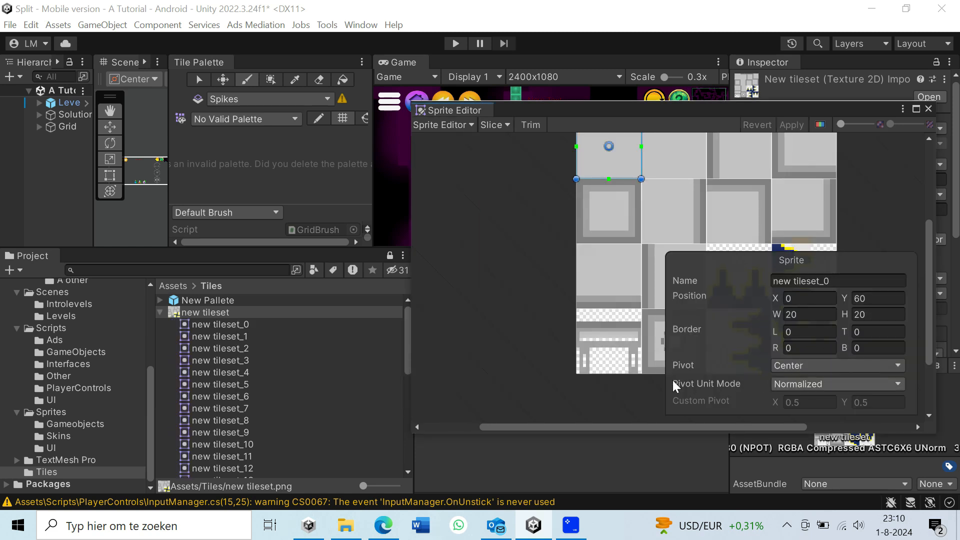
left_click(501, 340)
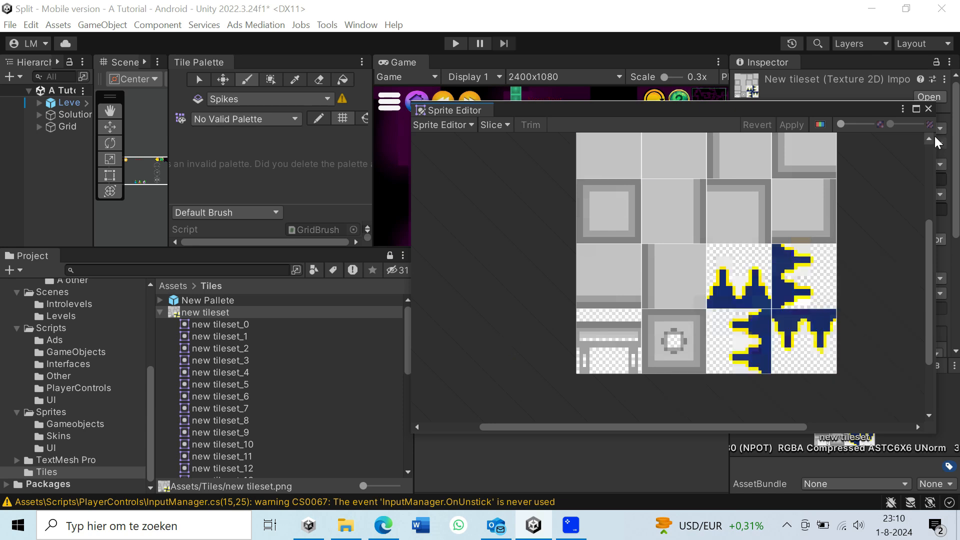
left_click(930, 109)
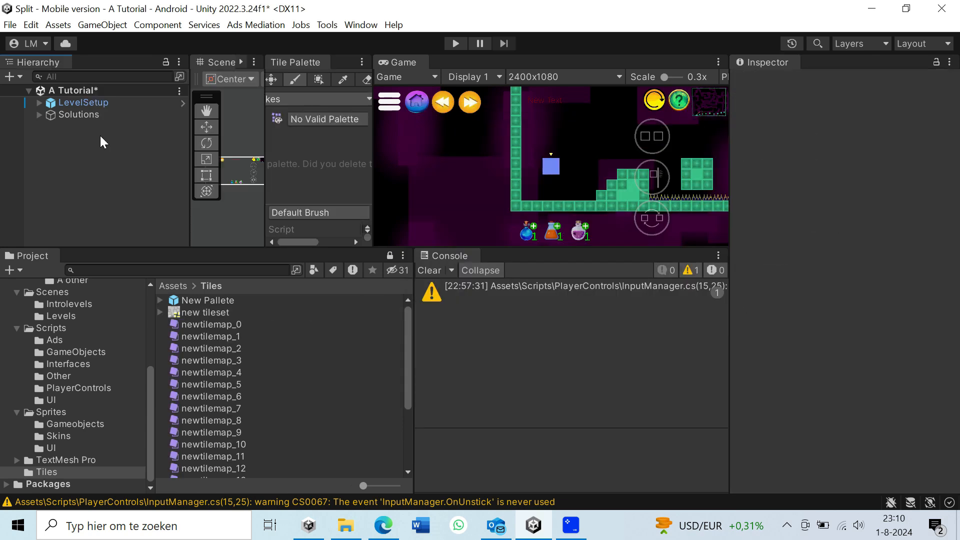
Step: Add a 2D Tilemap object with its parent Grid to the A Tutorial scene
right_click(103, 143)
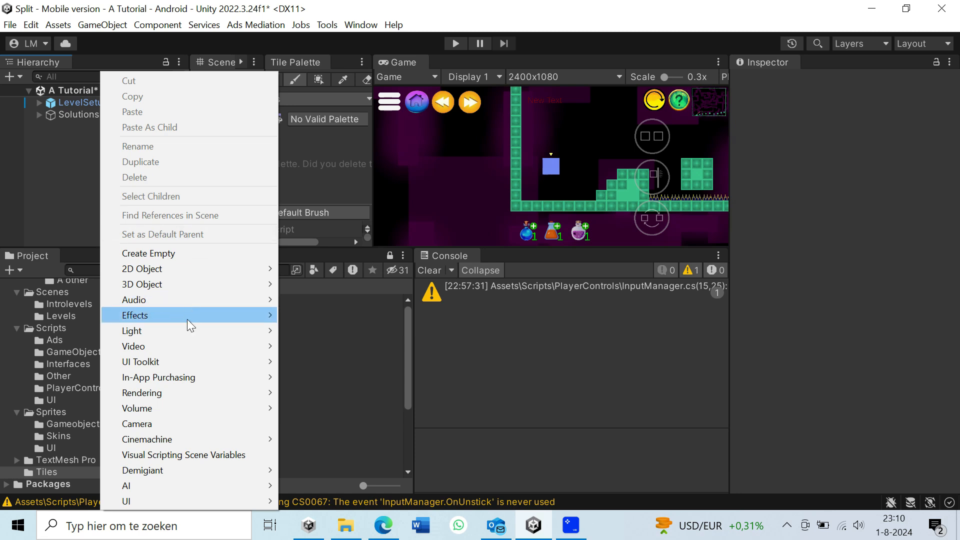
mouse_move(171, 269)
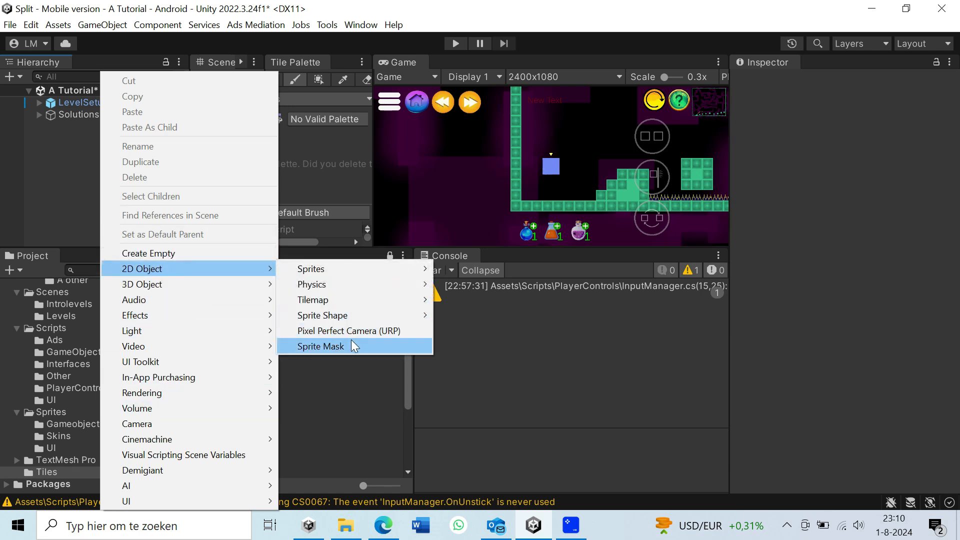
mouse_move(358, 302)
left_click(503, 362)
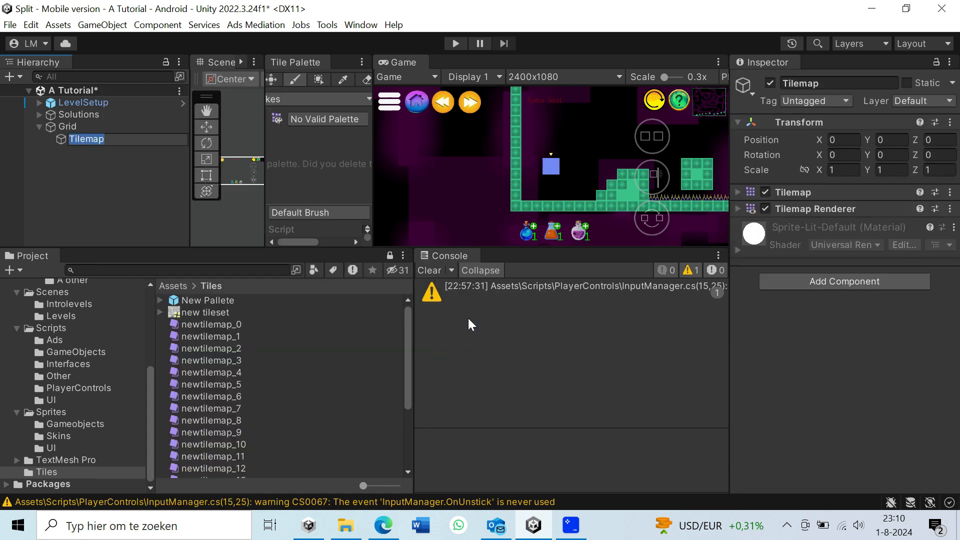
Step: Open the Tile Palette window and dock it beside the Scene view
left_click(361, 25)
left_click(361, 25)
left_click(361, 25)
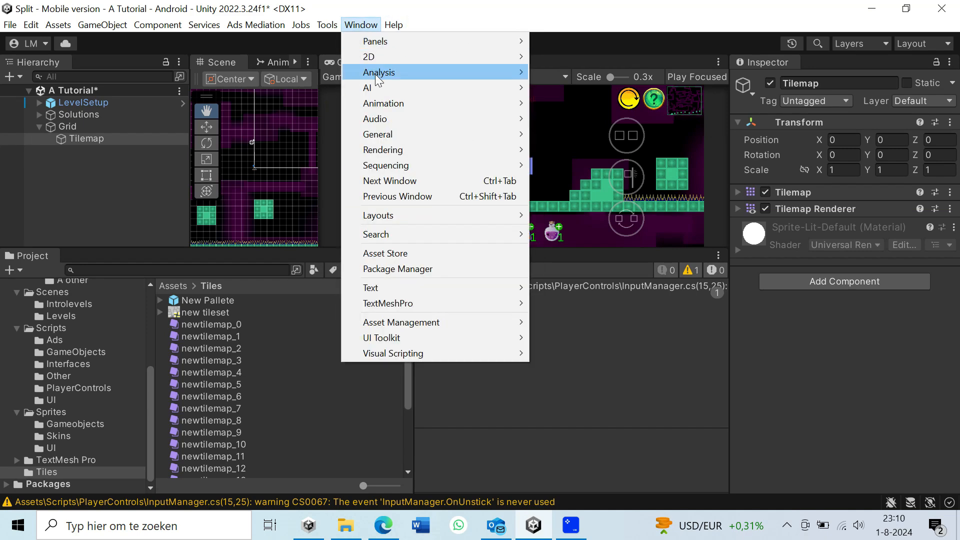
mouse_move(477, 64)
left_click(557, 72)
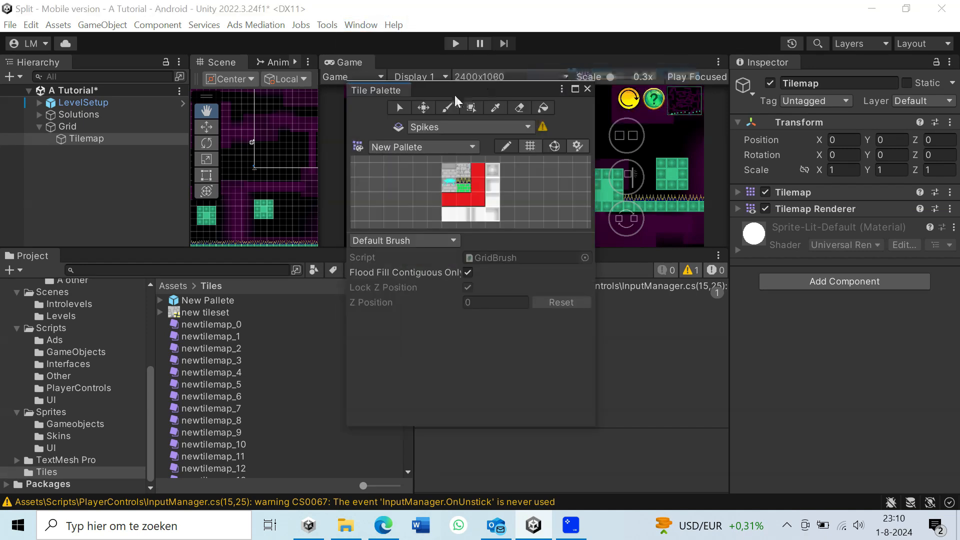
left_click_drag(354, 90, 270, 62)
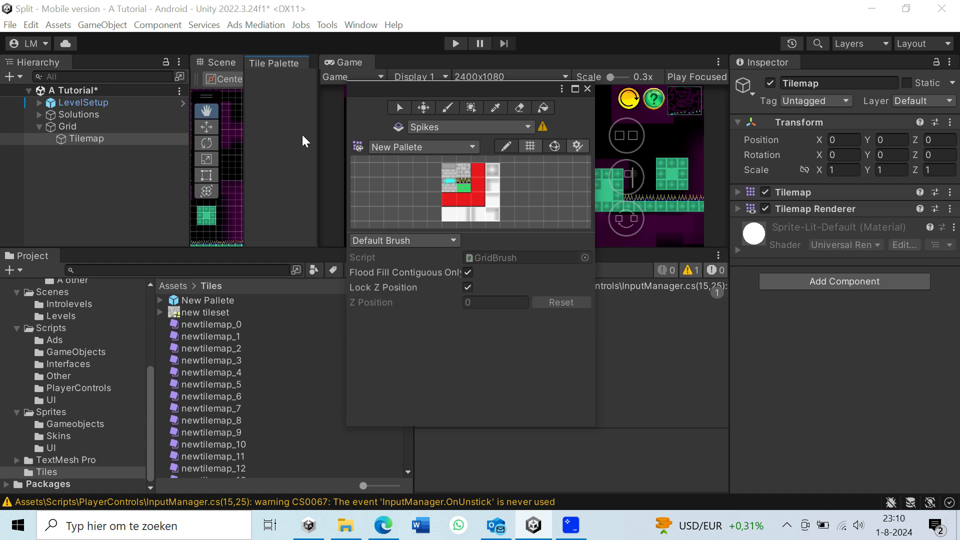
Step: Resize the editor layout so the Scene view and Tile Palette are wider and the Game and Inspector views narrower
left_click_drag(320, 115, 636, 163)
left_click_drag(728, 165, 880, 163)
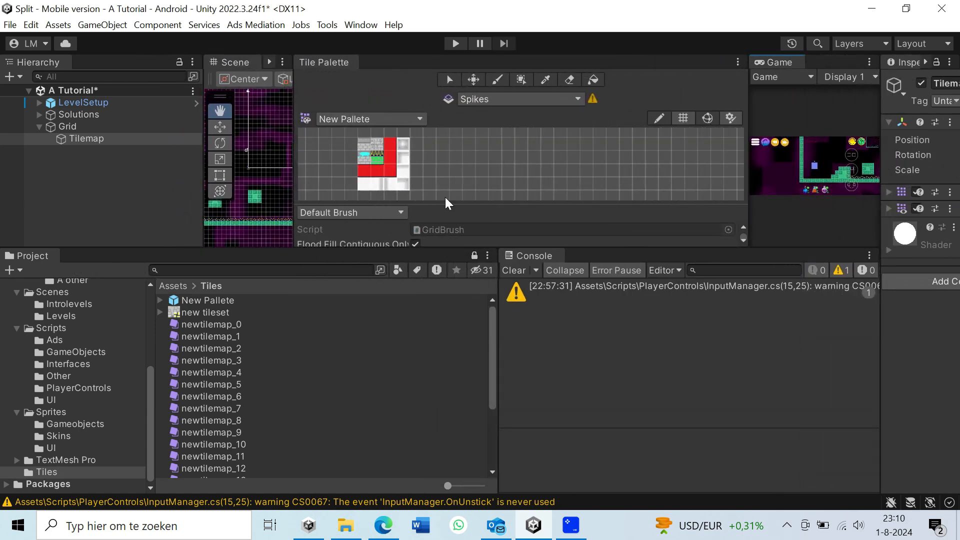
left_click_drag(294, 183, 542, 183)
Step: Create a new rectangular tile palette in the Tiles folder and fill it with tiles generated there from the new tileset
left_click(605, 118)
left_click(611, 169)
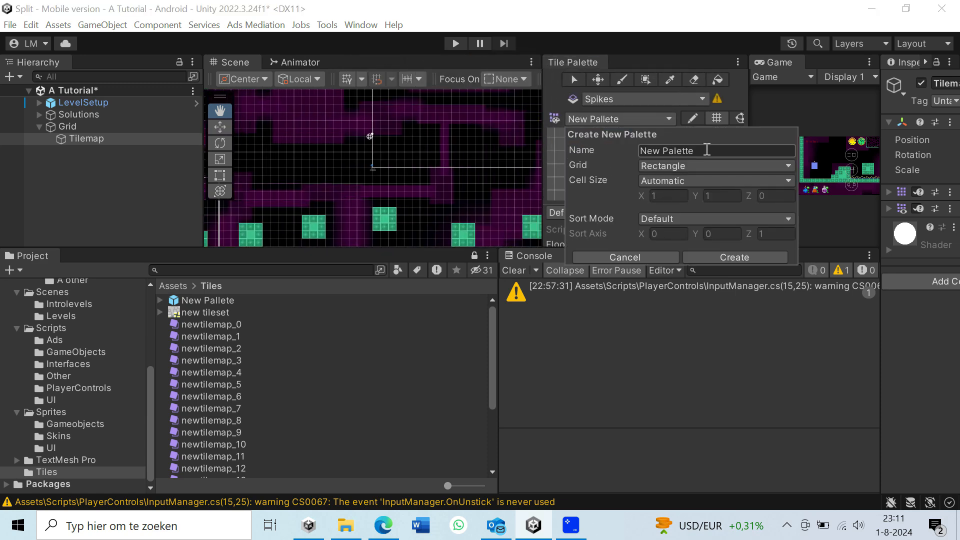
left_click(745, 257)
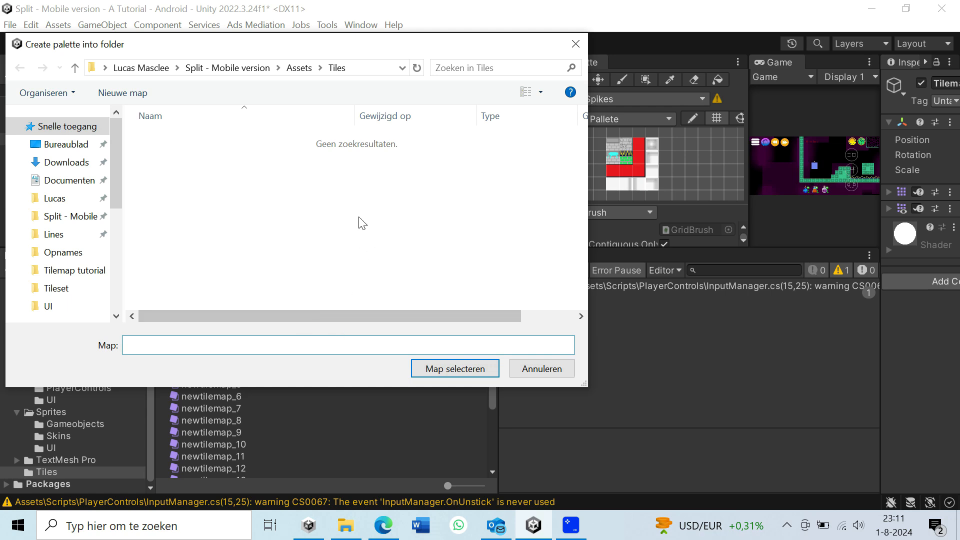
left_click(457, 374)
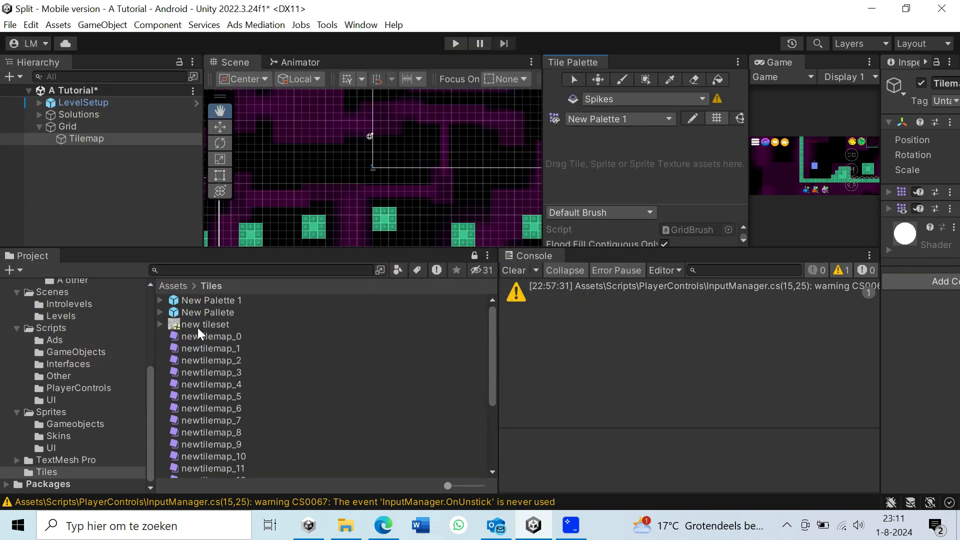
left_click_drag(207, 326, 615, 157)
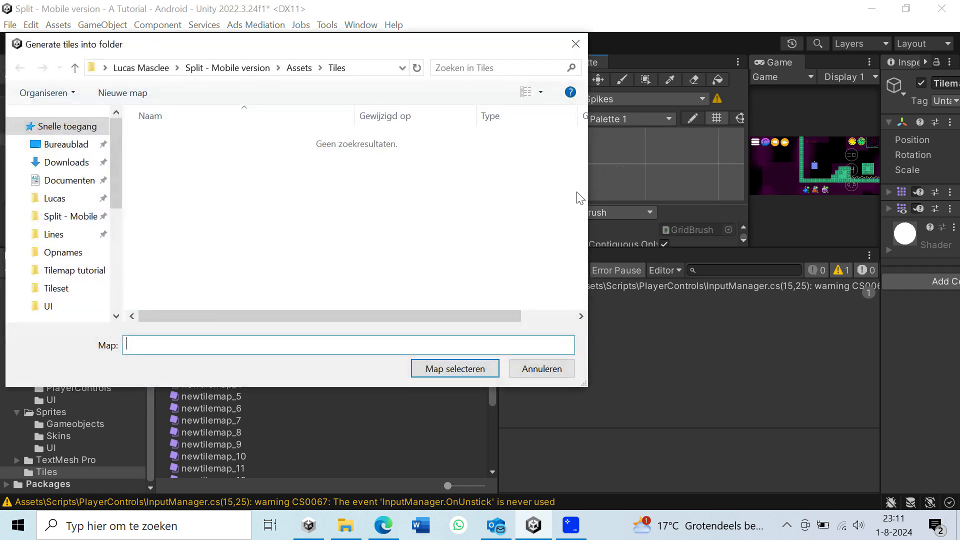
left_click(459, 370)
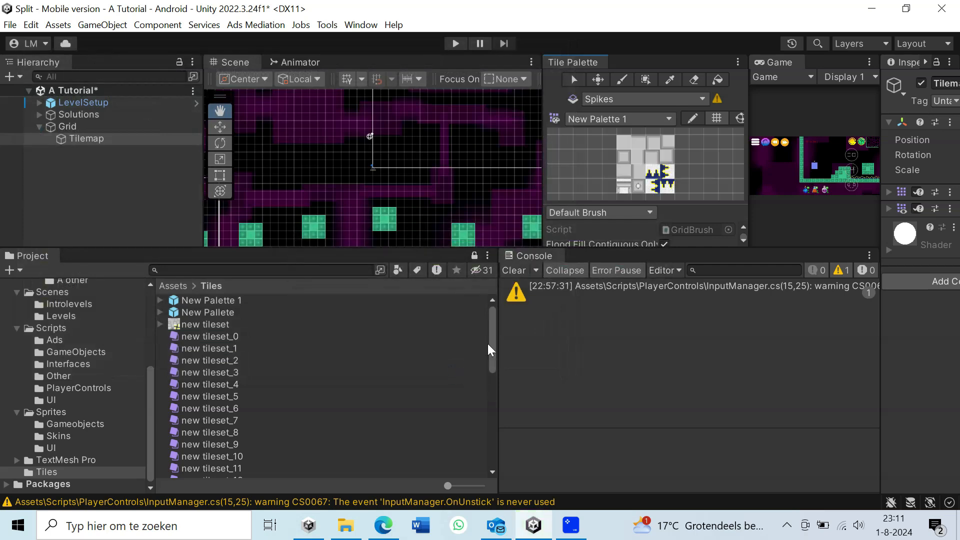
Step: Paint a diagonal staircase of grey stone tiles on the Tilemap, rising above the green stepped blocks near the player
left_click(619, 140)
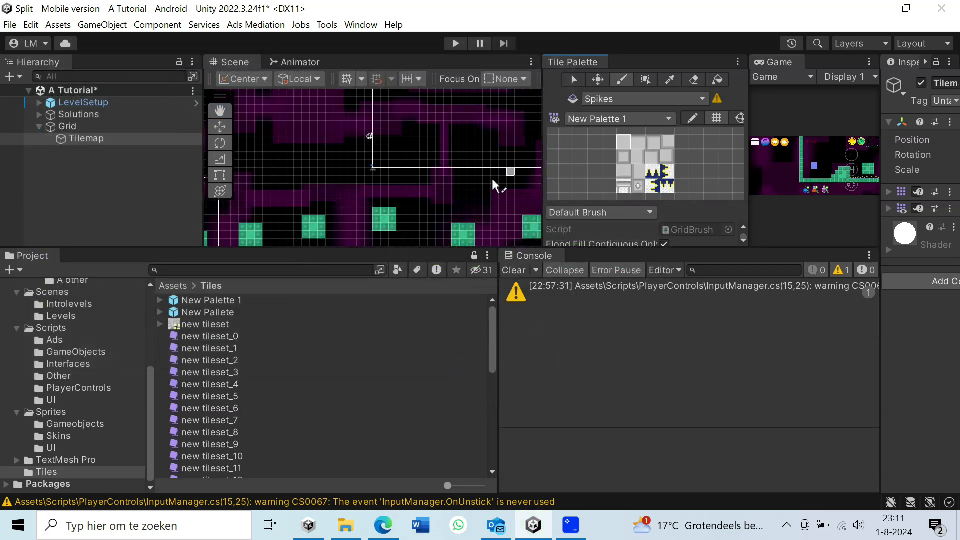
scroll(500, 168, "down", 5)
left_click(121, 130)
left_click(122, 139)
scroll(350, 192, "up", 5)
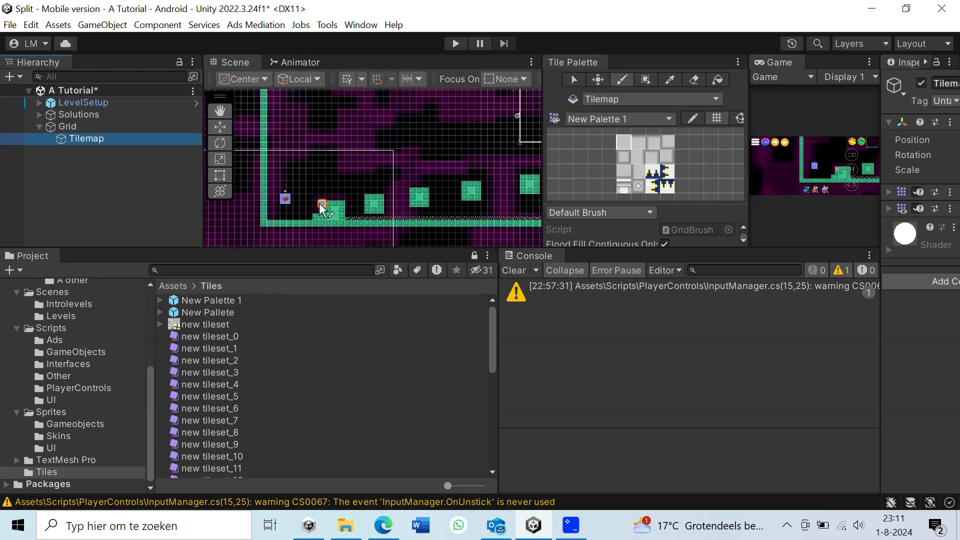
left_click_drag(359, 198, 391, 169)
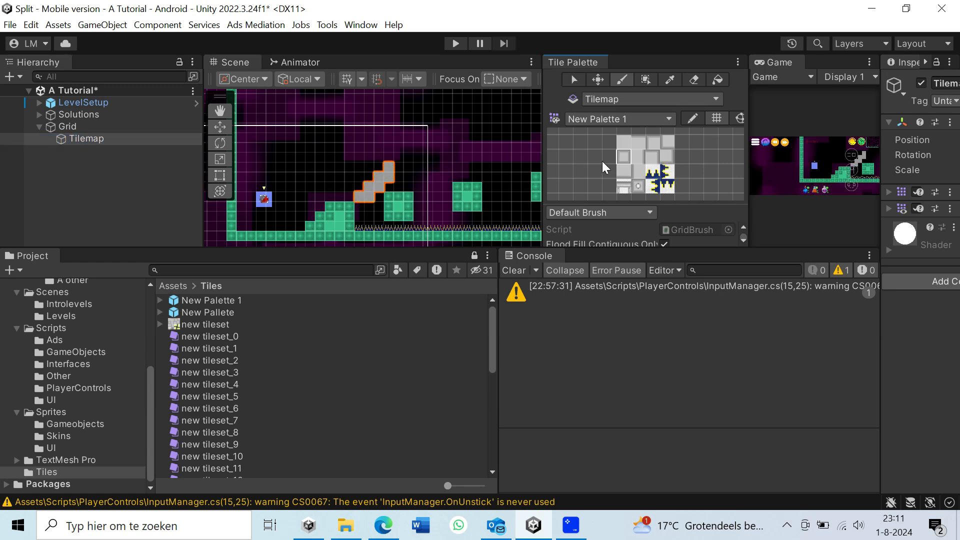
Step: Enlarge the Scene view within the editor layout and test the painted staircase in Play mode
left_click_drag(543, 164, 692, 168)
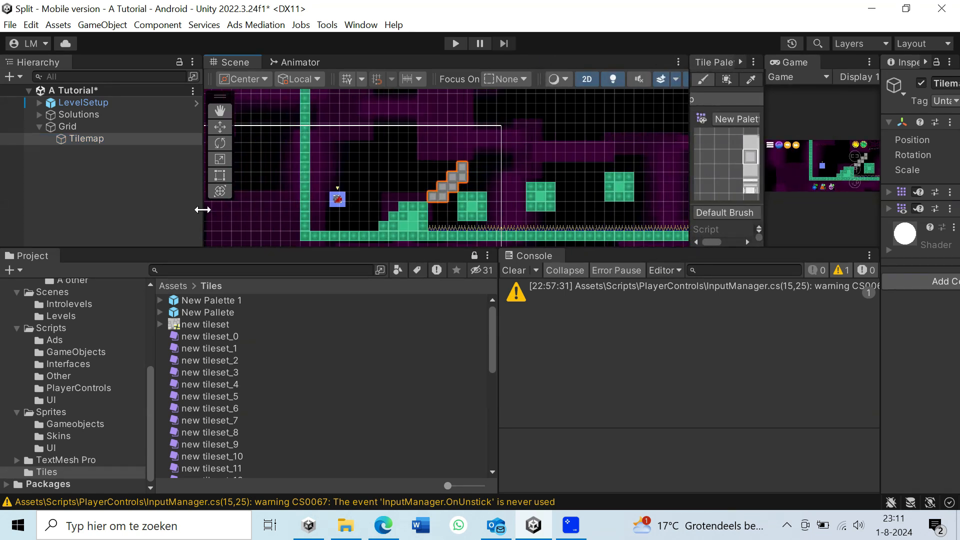
left_click_drag(203, 210, 73, 224)
left_click_drag(231, 248, 238, 394)
left_click(455, 43)
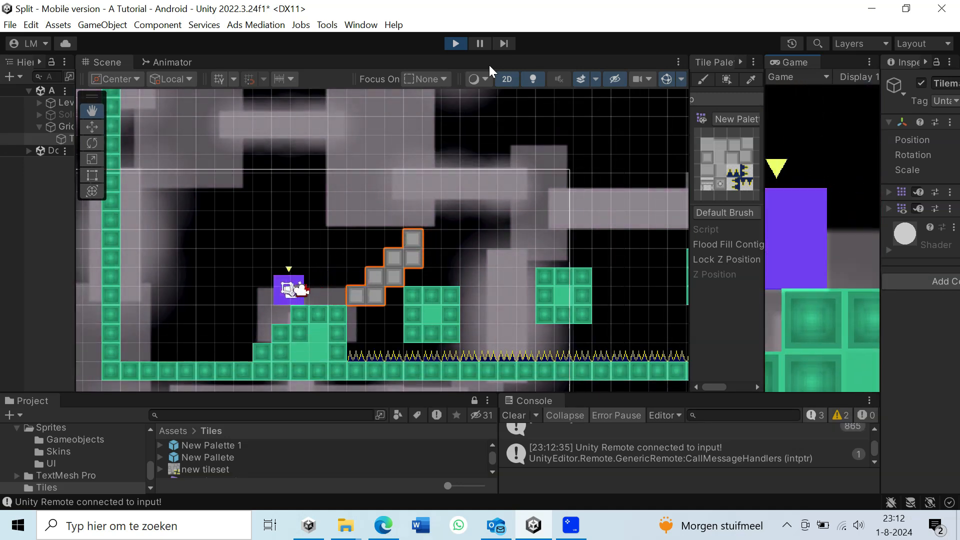
left_click(453, 45)
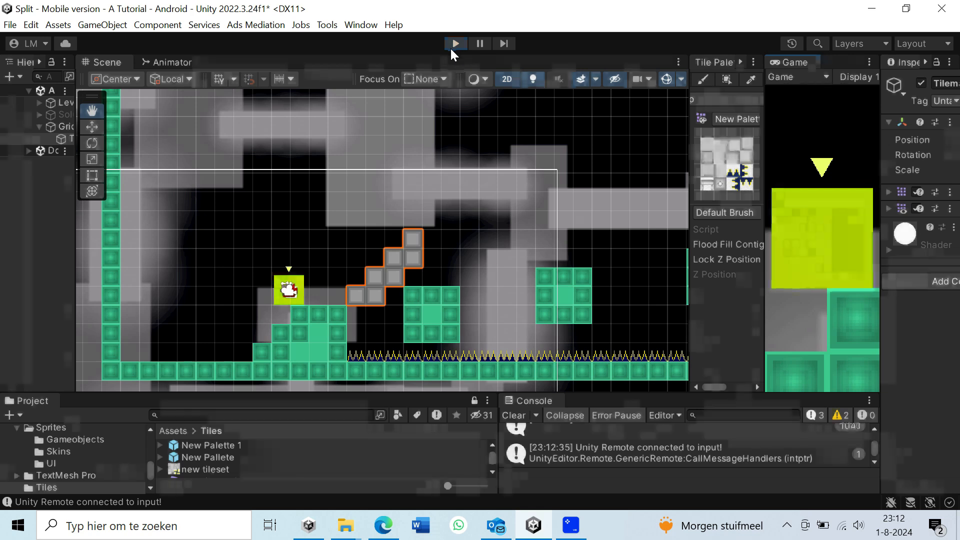
Step: Add a Tilemap Collider 2D and a Composite Collider 2D component to the Tilemap
left_click_drag(74, 280, 136, 278)
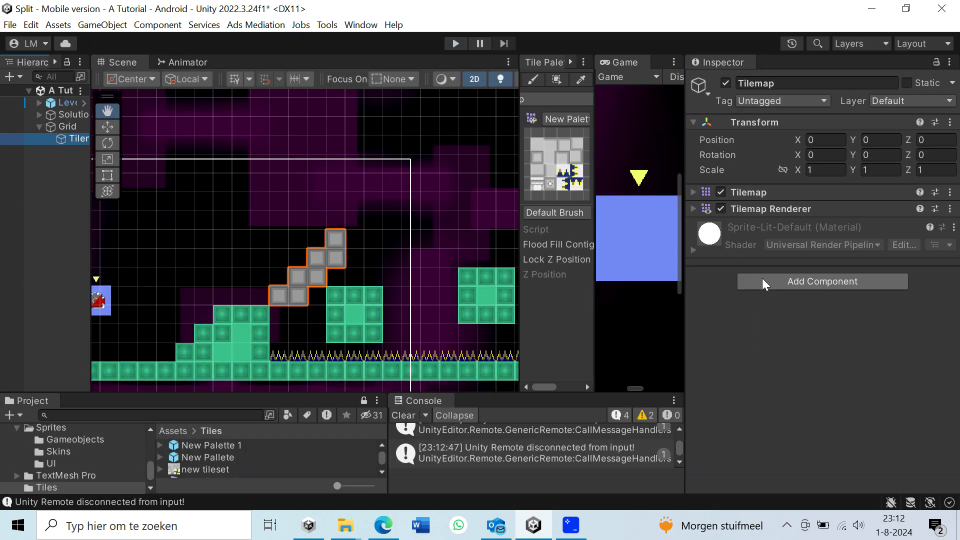
left_click(765, 280)
type("iap")
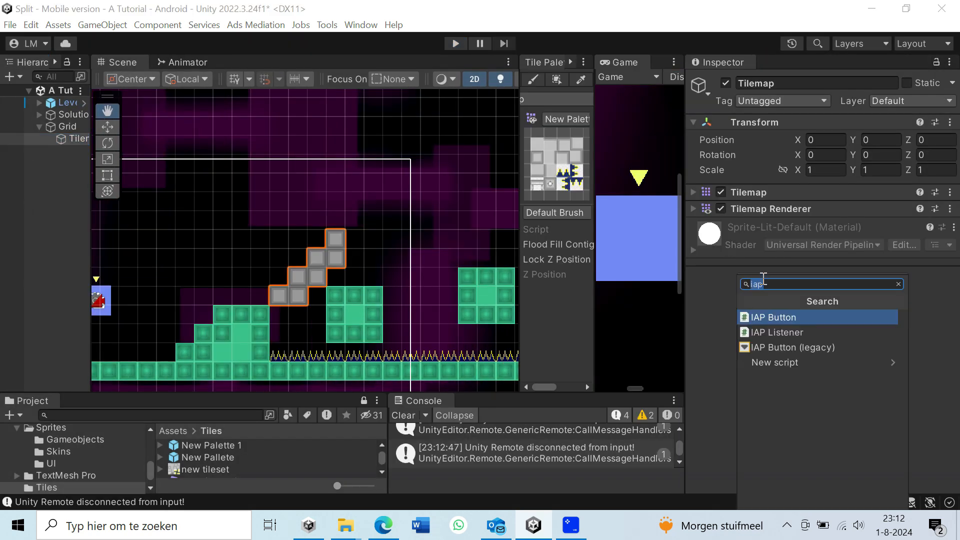
key("BackSpace")
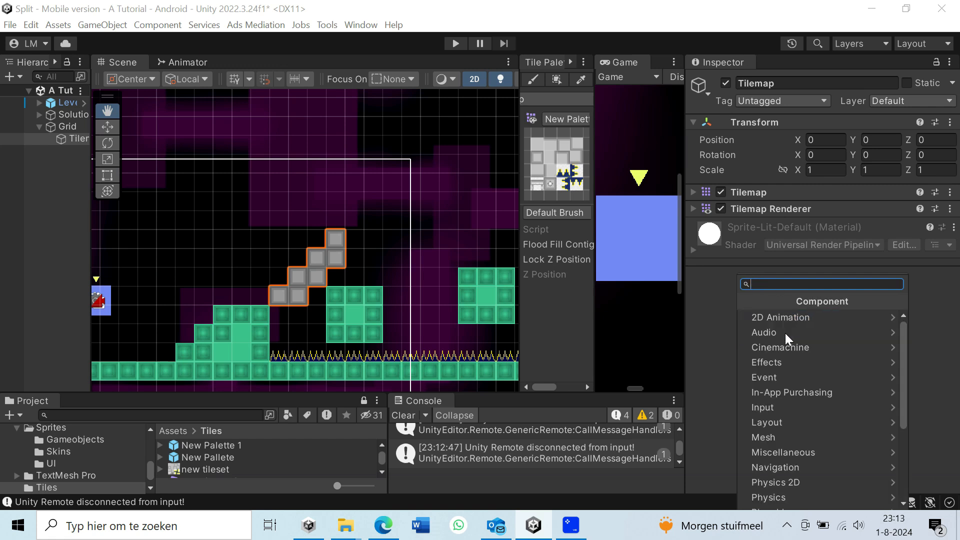
type("tilem")
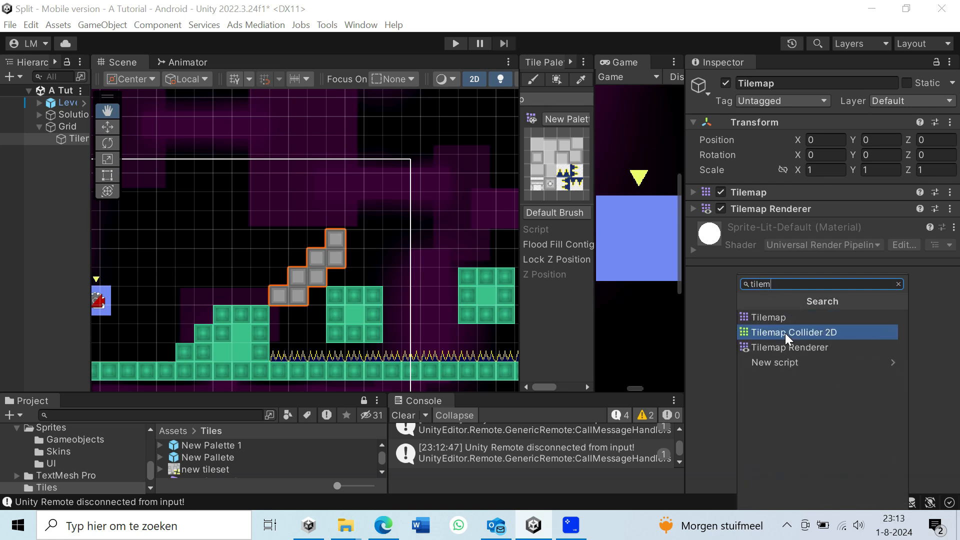
left_click(785, 333)
left_click(827, 296)
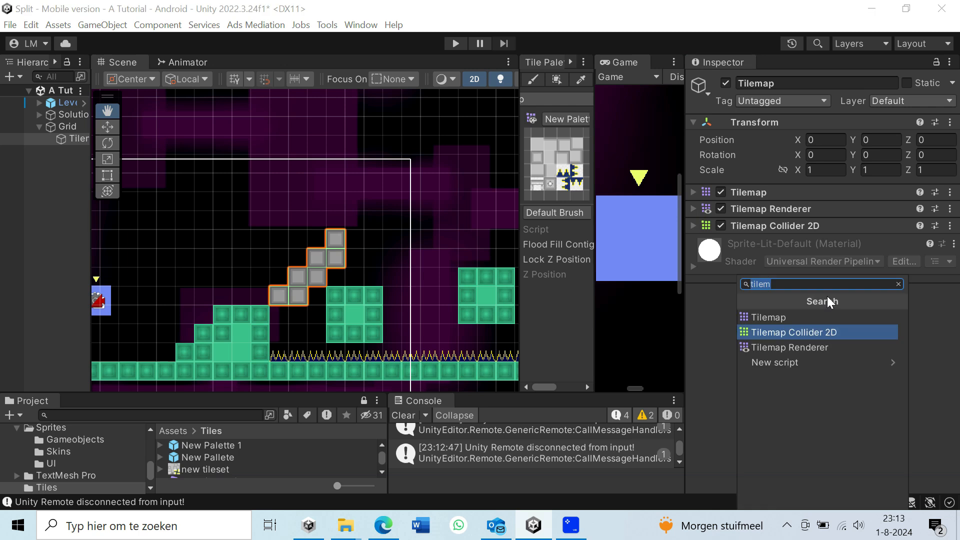
type("compo")
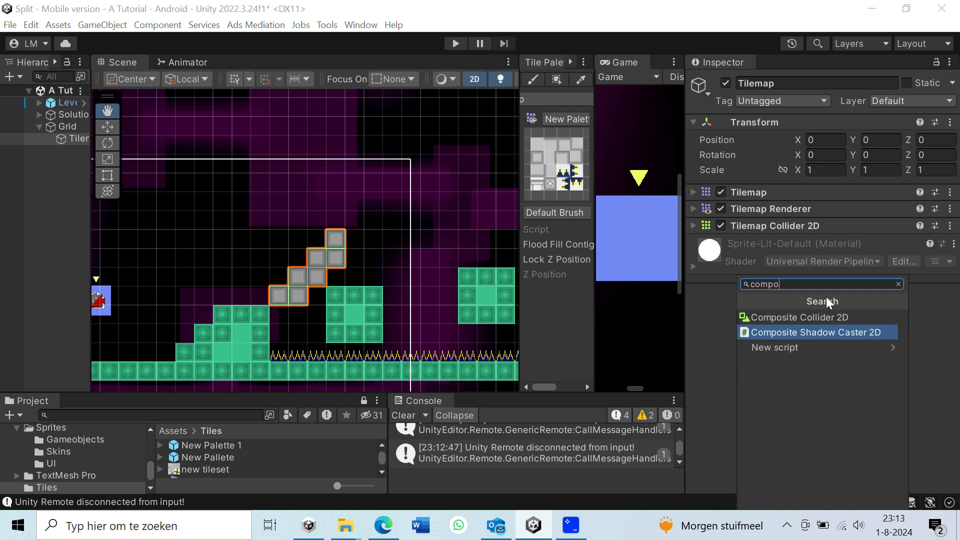
left_click(826, 317)
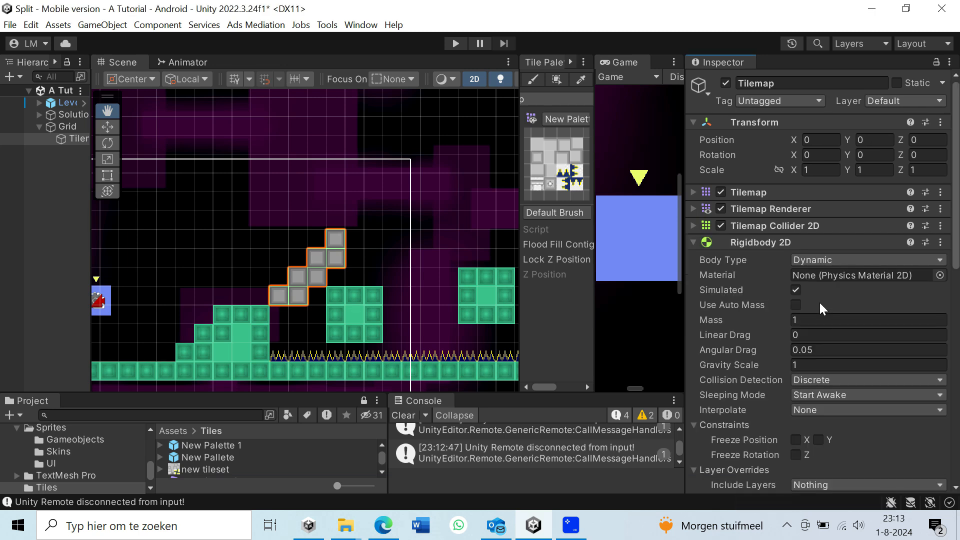
Step: Enable Used By Composite on the Tilemap Collider 2D and set the Rigidbody 2D body type to Static
left_click(694, 226)
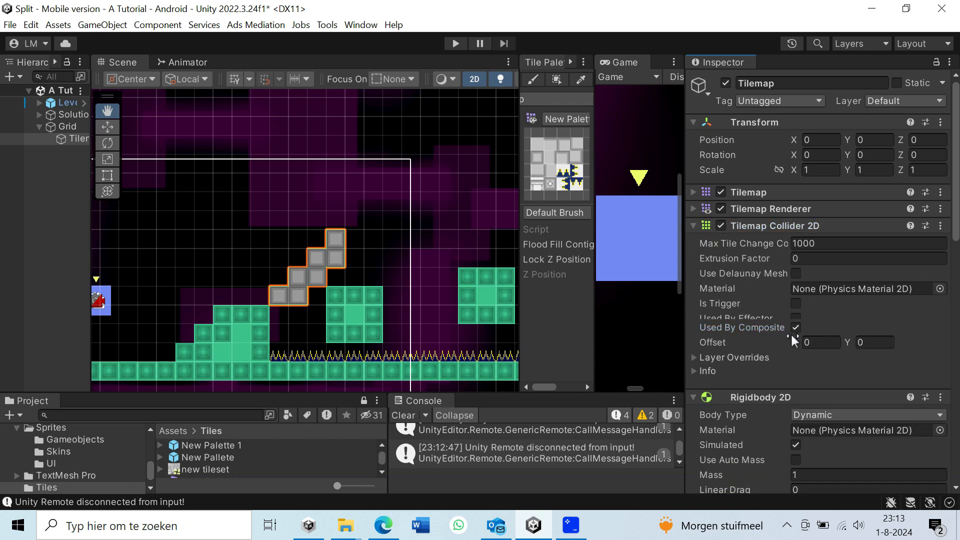
left_click(793, 334)
scroll(790, 329, "down", 3)
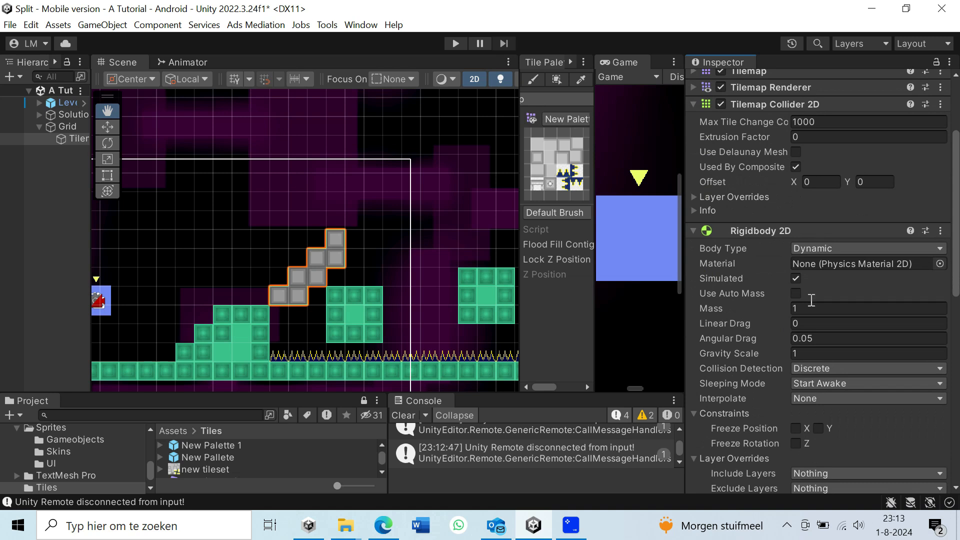
left_click(821, 250)
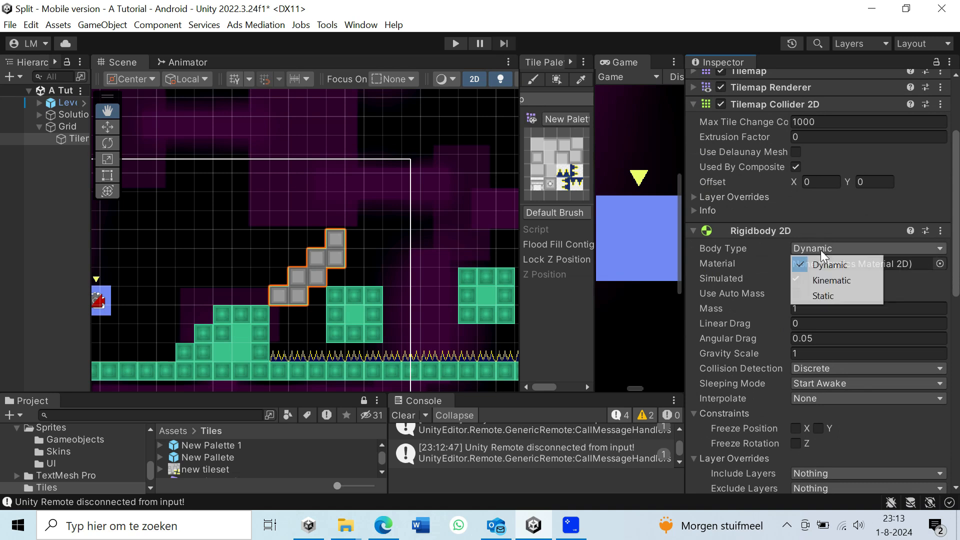
left_click(810, 296)
Step: Run the level in Play mode to test the player's collision with the painted staircase, and stop it
left_click_drag(91, 268, 106, 255)
left_click(455, 43)
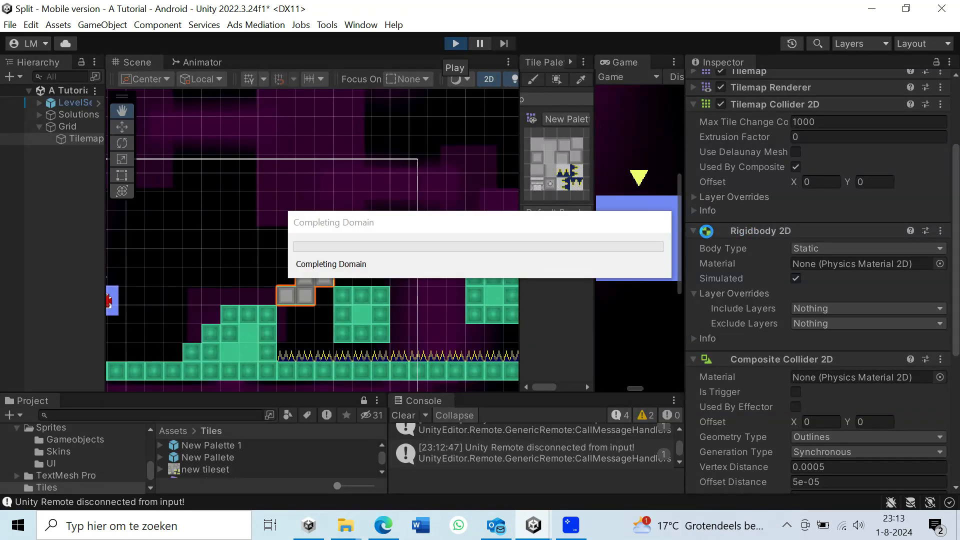
left_click_drag(519, 325, 613, 287)
scroll(441, 270, "down", 6)
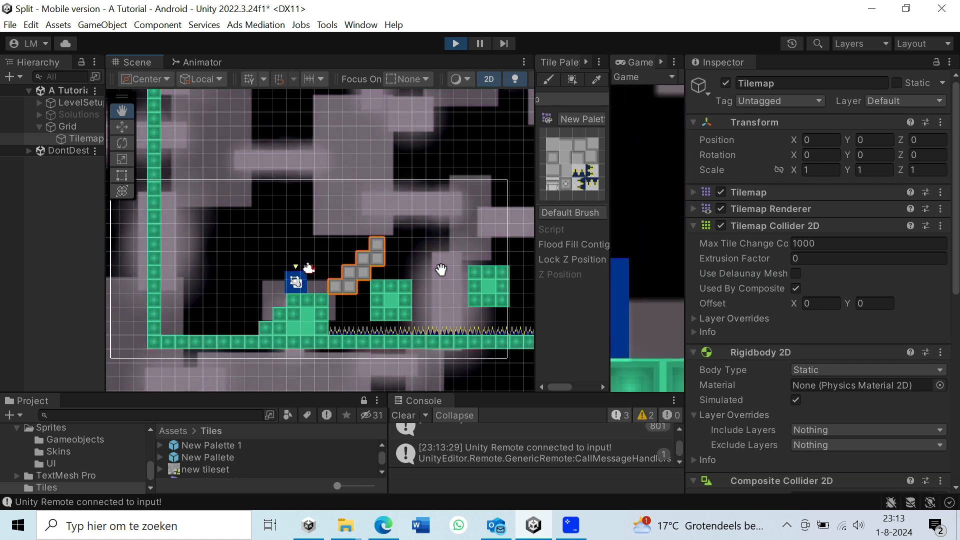
left_click(456, 44)
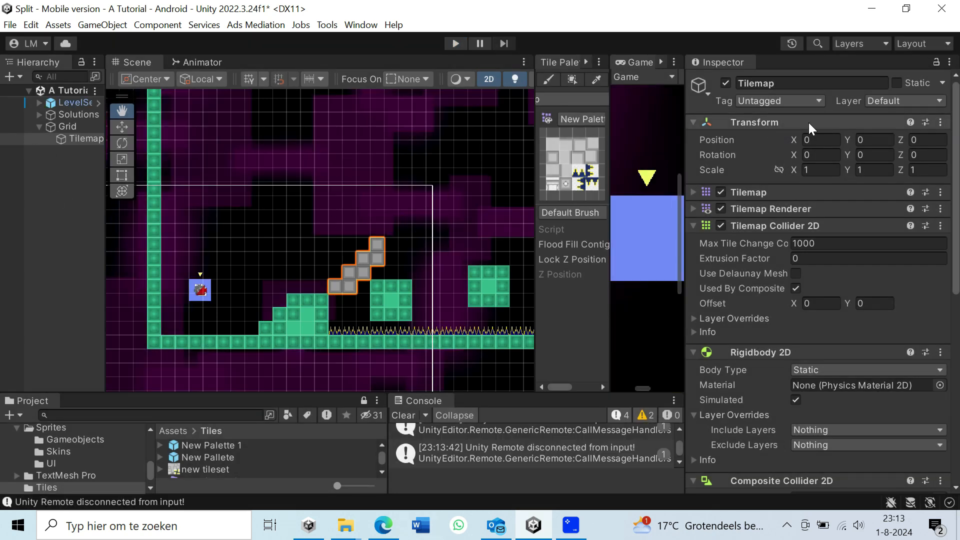
Step: Assign the Tilemap to the Floor layer and playtest the level
left_click(907, 100)
left_click(894, 196)
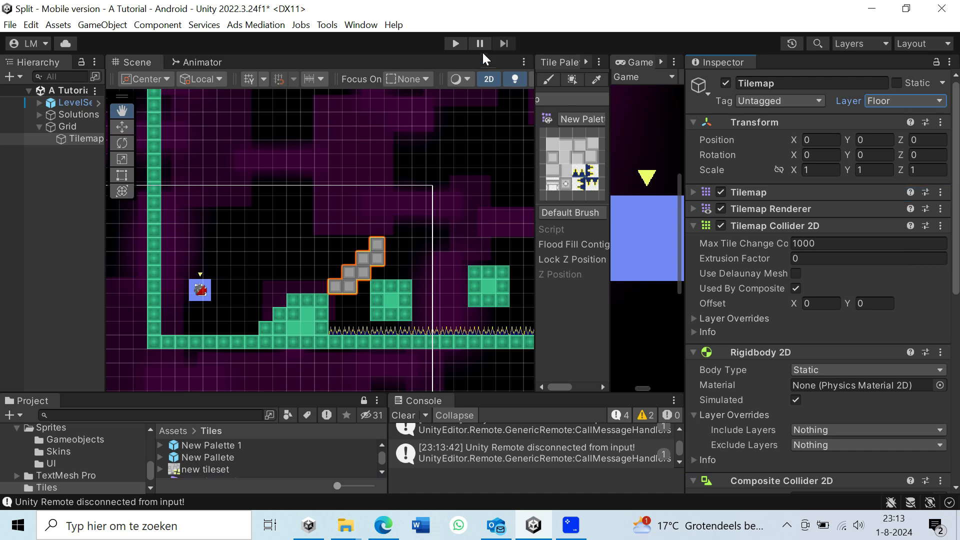
left_click(456, 45)
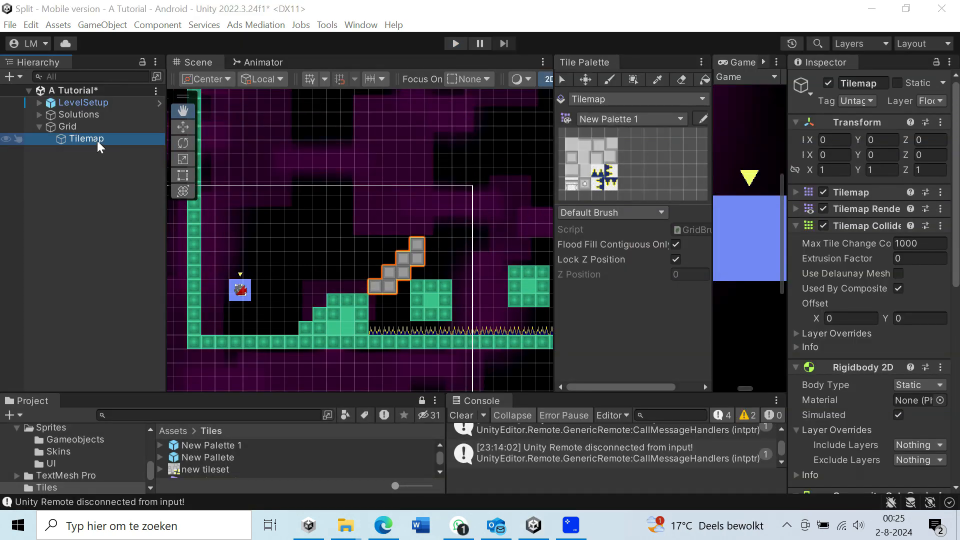
Step: Duplicate the Tilemap under the Grid and rename the copy Trampoline
left_click(103, 140)
key("ctrl+d")
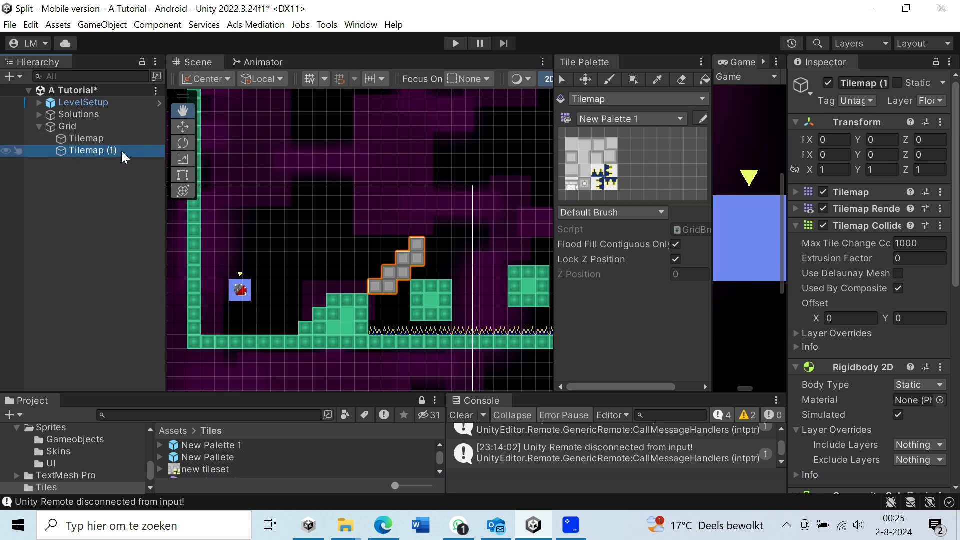
right_click(122, 154)
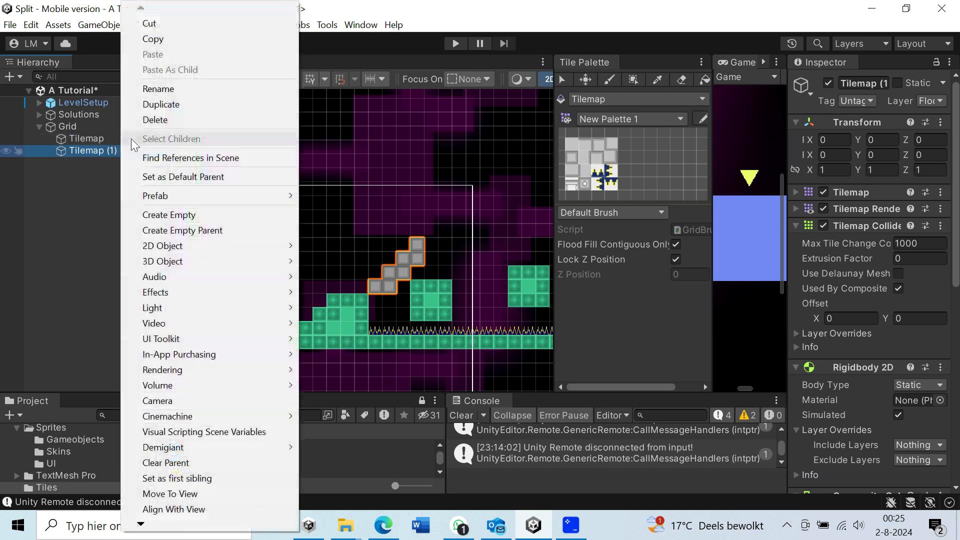
left_click(168, 88)
type("Trampoline")
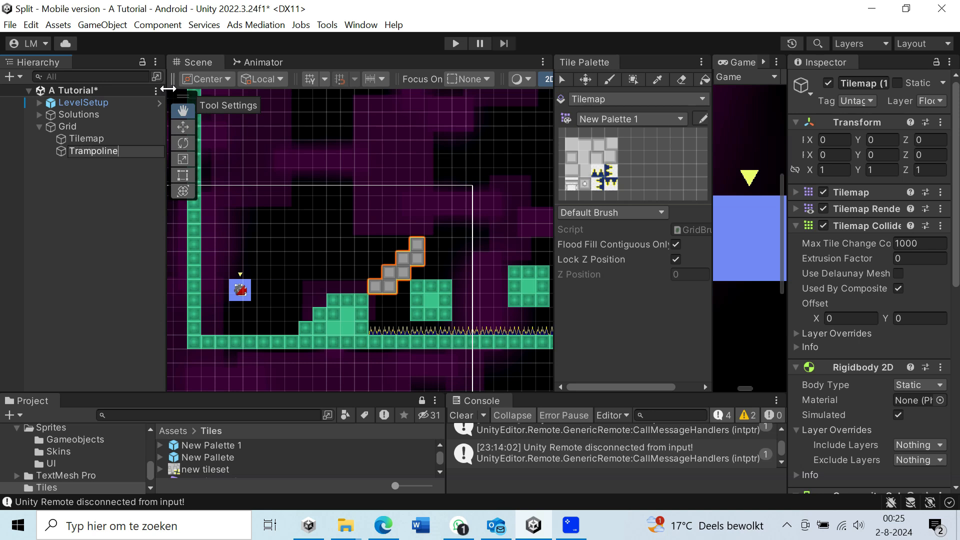
key("Return")
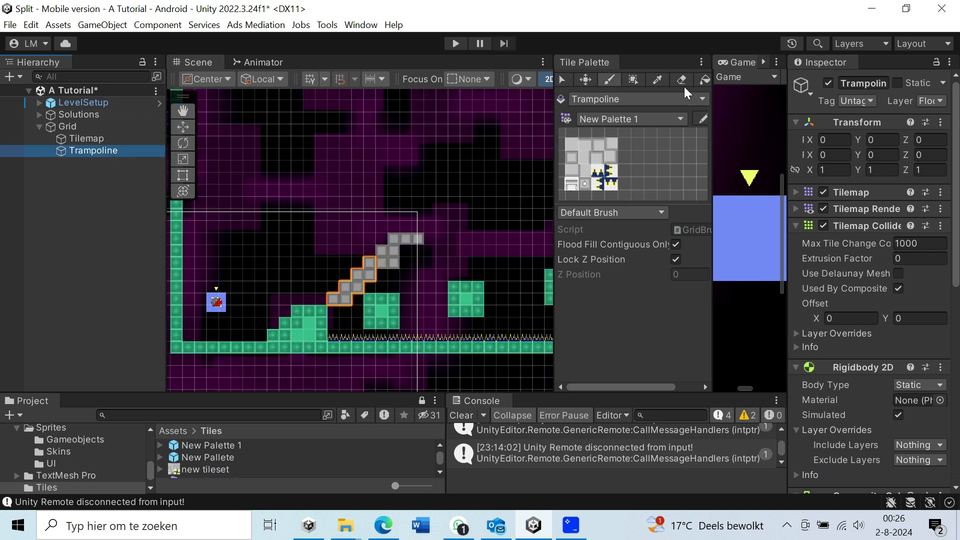
Step: Erase the copied staircase from the Trampoline tilemap and paint a row of trampoline tiles on top of the second floating green block
left_click(683, 81)
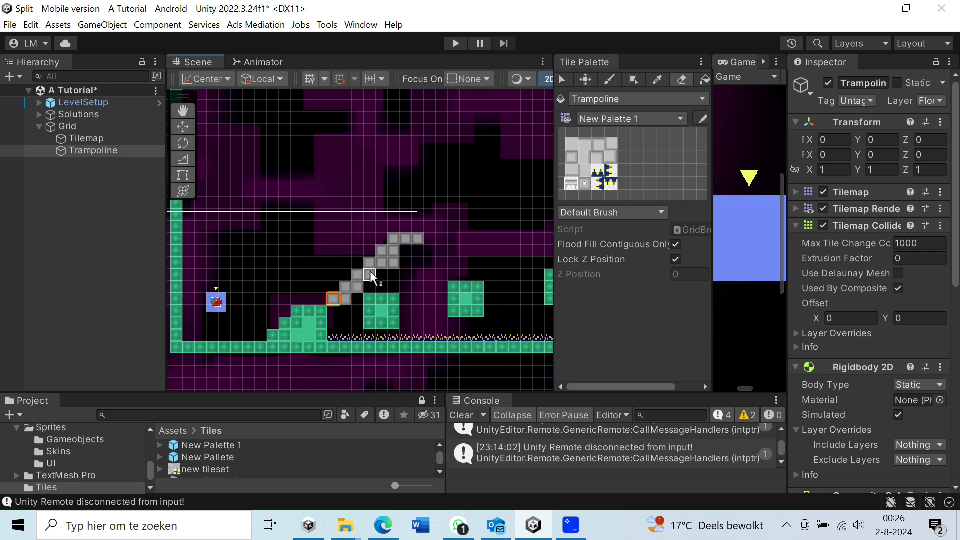
left_click(580, 190)
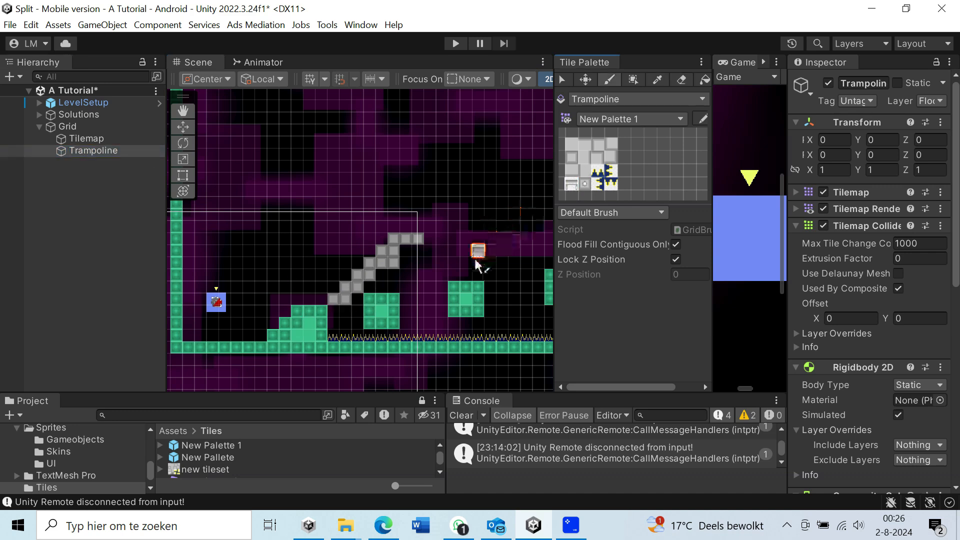
scroll(478, 270, "up", 1)
left_click_drag(471, 277, 479, 278)
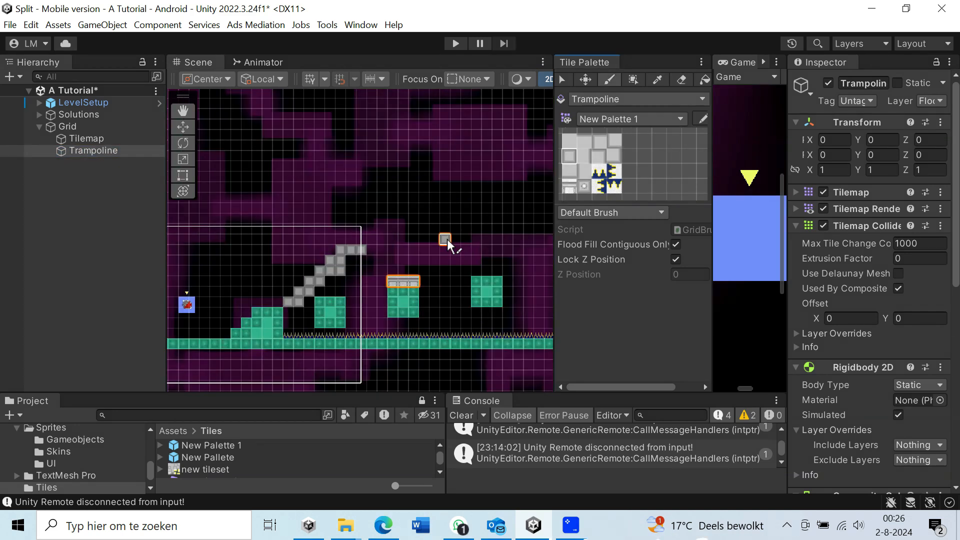
Step: Paint a grey stone block about five by four tiles on the Trampoline tilemap and enlarge the Project and Console area
mouse_move(447, 239)
left_mouse_down()
mouse_move(484, 217)
mouse_move(450, 211)
mouse_move(469, 236)
mouse_move(464, 219)
left_mouse_up()
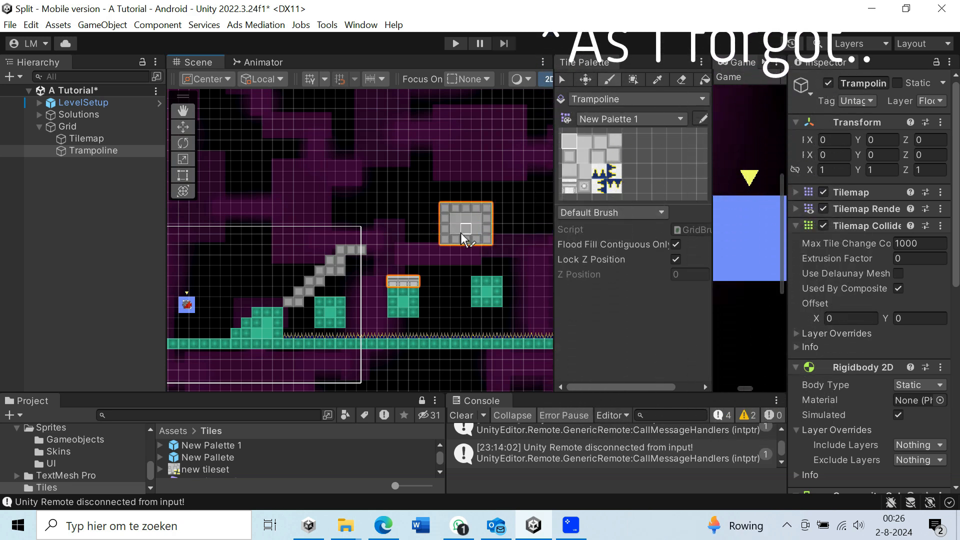
left_click_drag(287, 393, 291, 274)
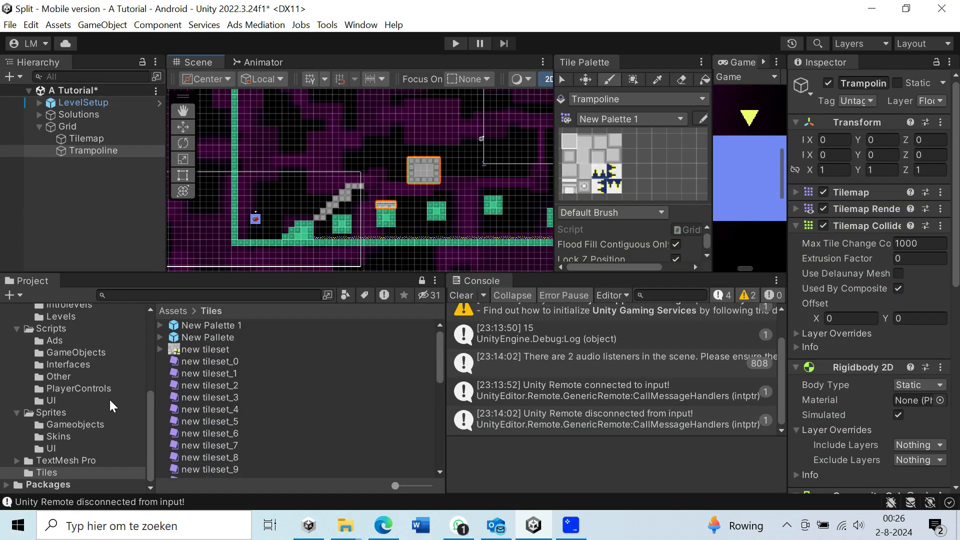
Step: Create a Physics Material 2D with the default name in the Materials folder and set its bounciness to 2
scroll(107, 440, "up", 4)
scroll(104, 440, "up", 2)
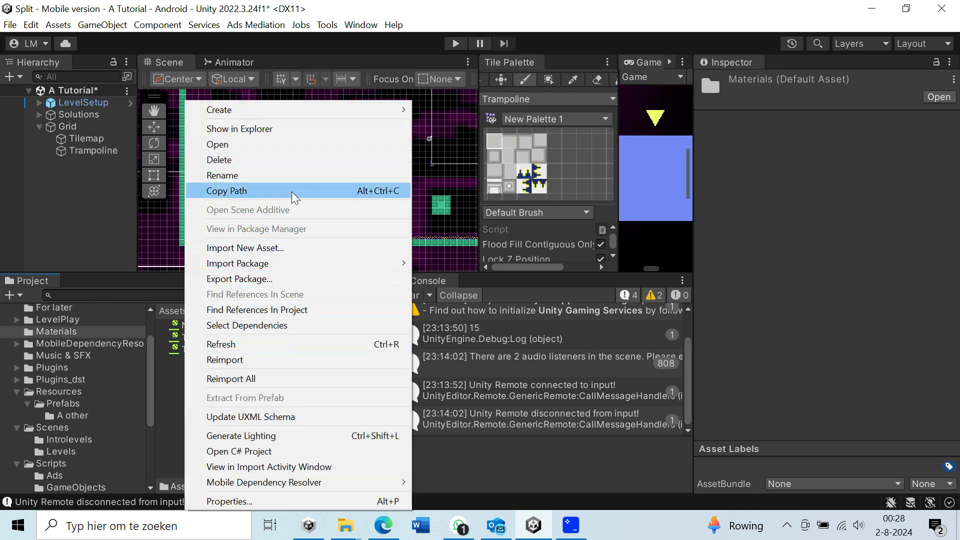
mouse_move(298, 108)
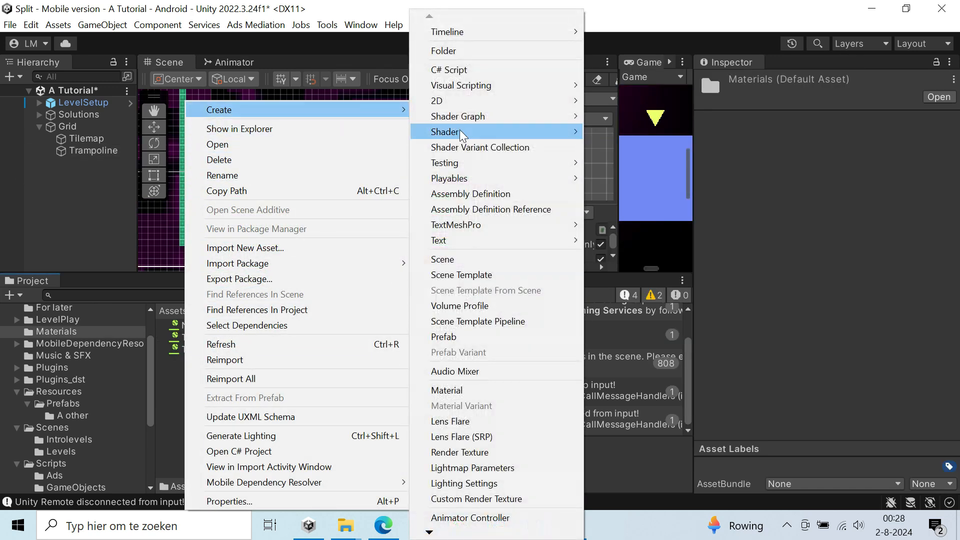
mouse_move(526, 101)
left_click(655, 165)
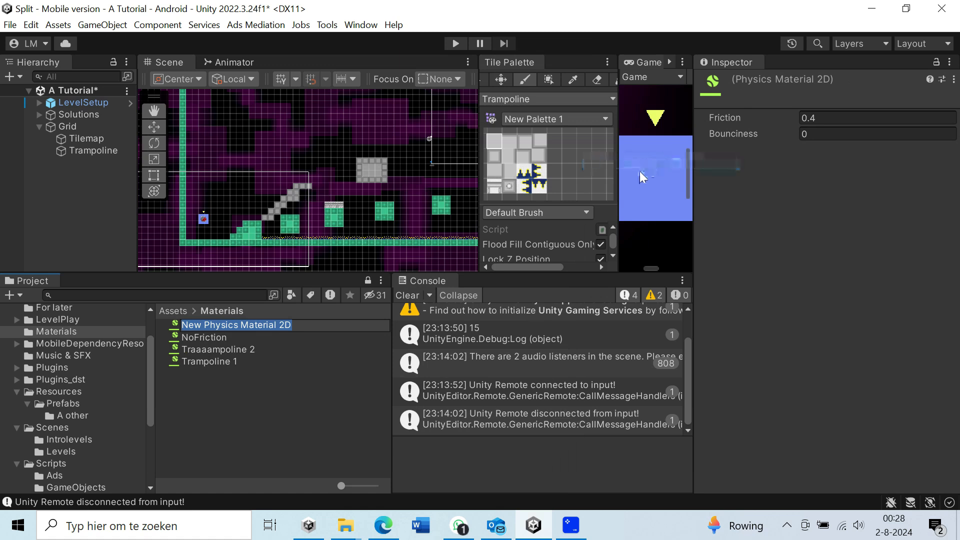
key("Return")
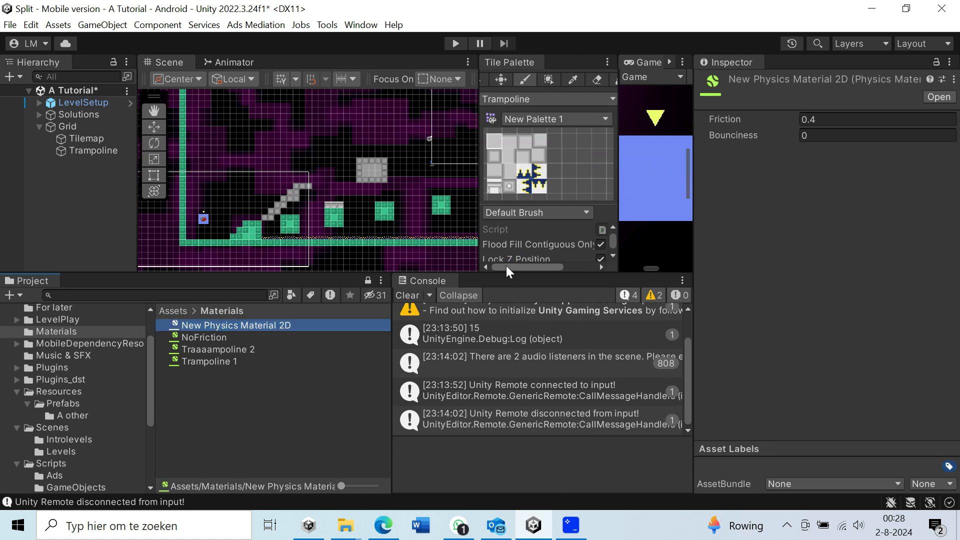
left_click(834, 135)
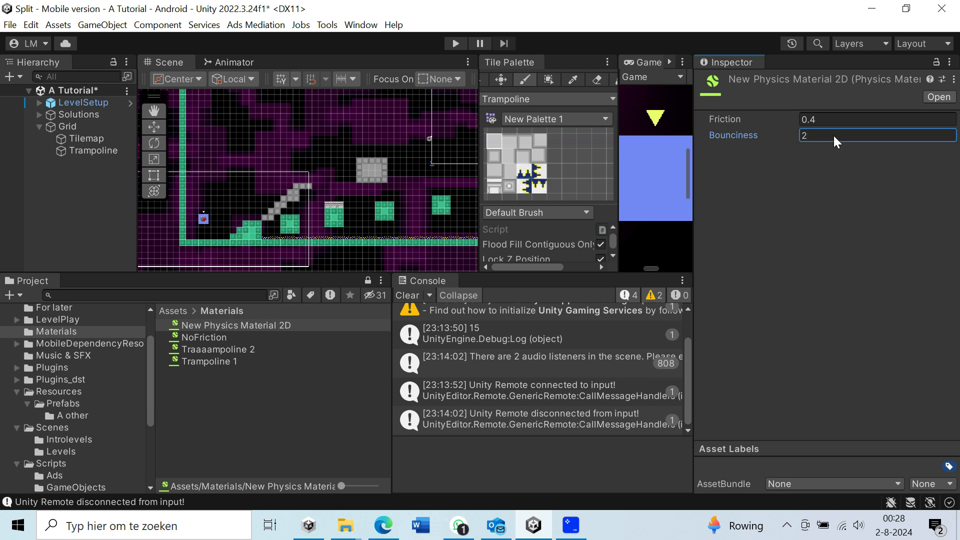
Step: Assign New Physics Material 2D as the material of the Trampoline tilemap's Rigidbody 2D
left_click(76, 154)
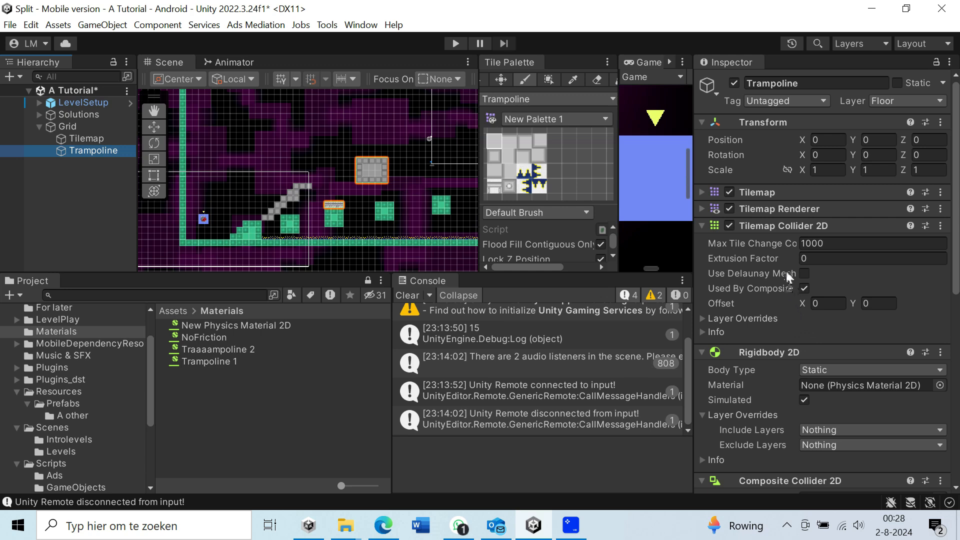
scroll(787, 272, "down", 3)
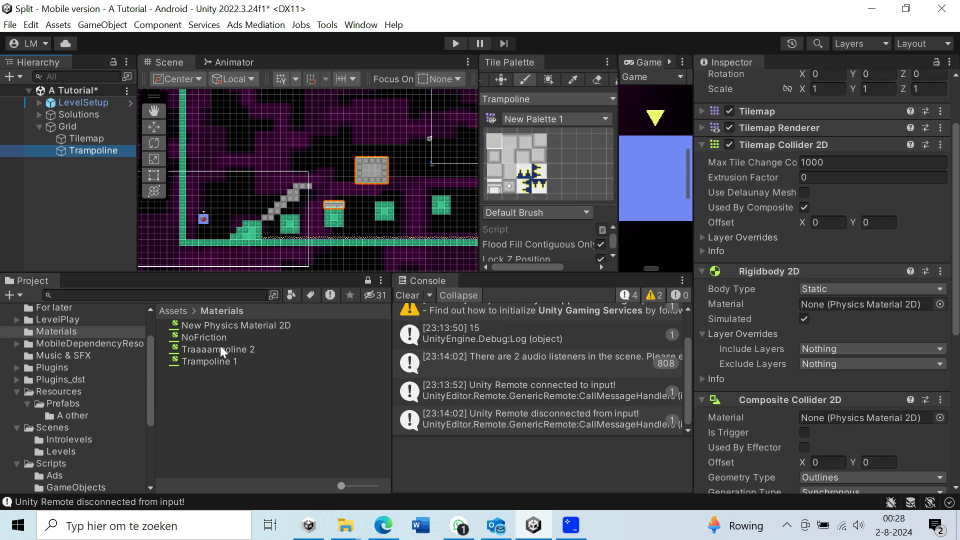
left_click_drag(212, 327, 817, 307)
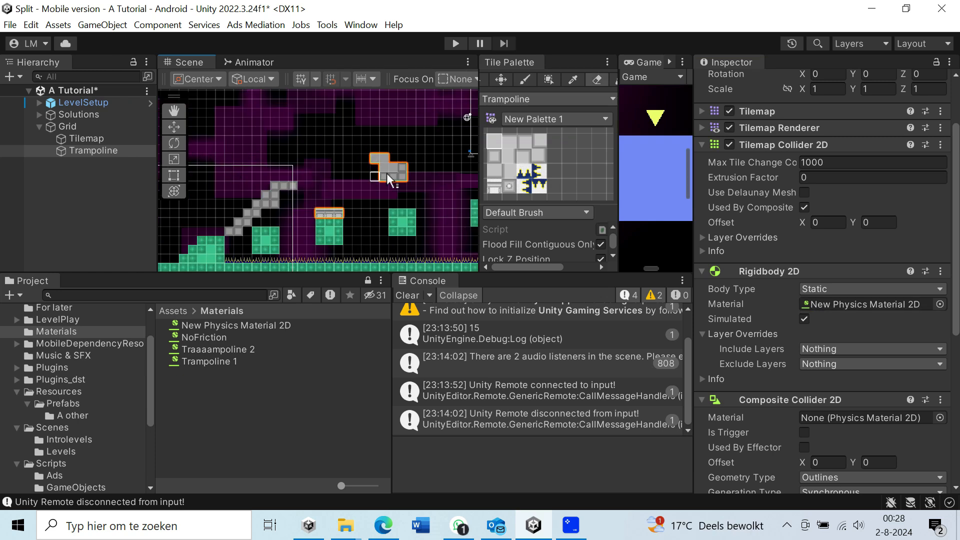
Step: Move the grey stone block from the Trampoline tilemap to the Tilemap and paint a trampoline row on the fourth floating green block
left_click(86, 140)
scroll(376, 173, "up", 3)
mouse_move(390, 175)
left_mouse_down("shift")
mouse_move(434, 167)
mouse_move(381, 166)
left_mouse_up("shift")
left_click(494, 142)
left_click_drag(381, 140, 433, 153)
scroll(347, 179, "down", 4)
left_click(93, 151)
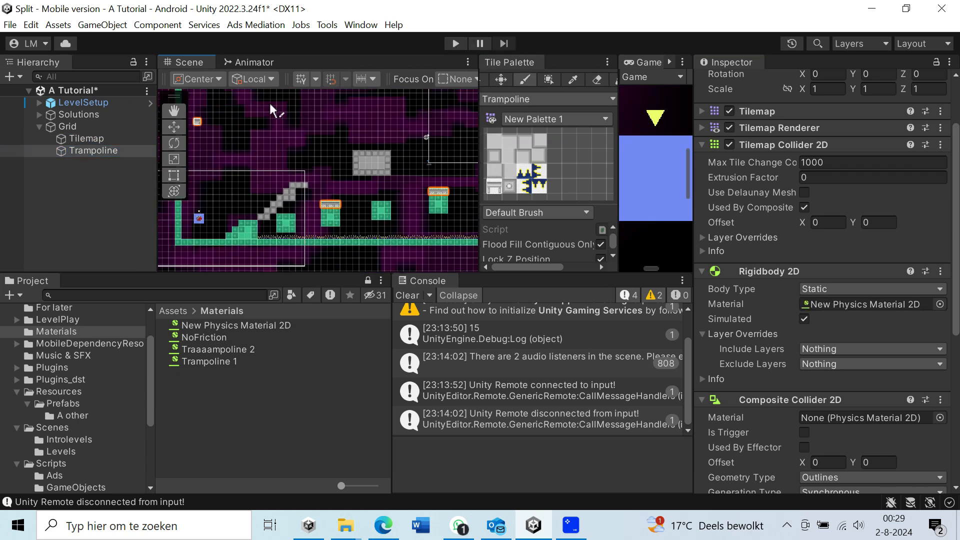
Step: Set the Trampoline tilemap's color to bright green
left_click(703, 152)
left_click(868, 185)
left_click_drag(875, 240, 906, 227)
left_click_drag(913, 211, 794, 217)
Step: Set the Tilemap's color to orange
left_click(86, 138)
left_click(868, 185)
left_click_drag(875, 239, 908, 225)
left_click_drag(913, 211, 923, 240)
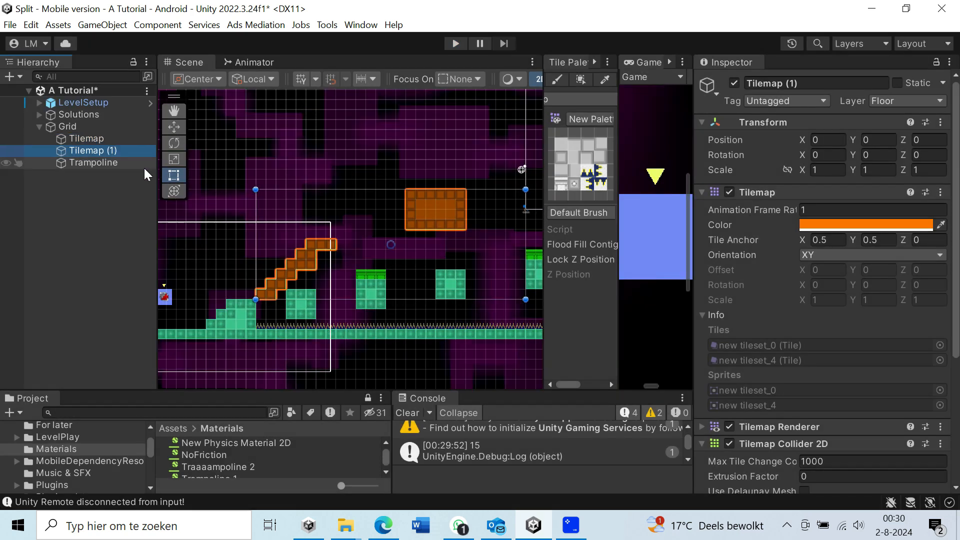
Step: Rename the duplicated Tilemap (1) as Spikes and erase its copied staircase and block tiles
left_click(101, 151)
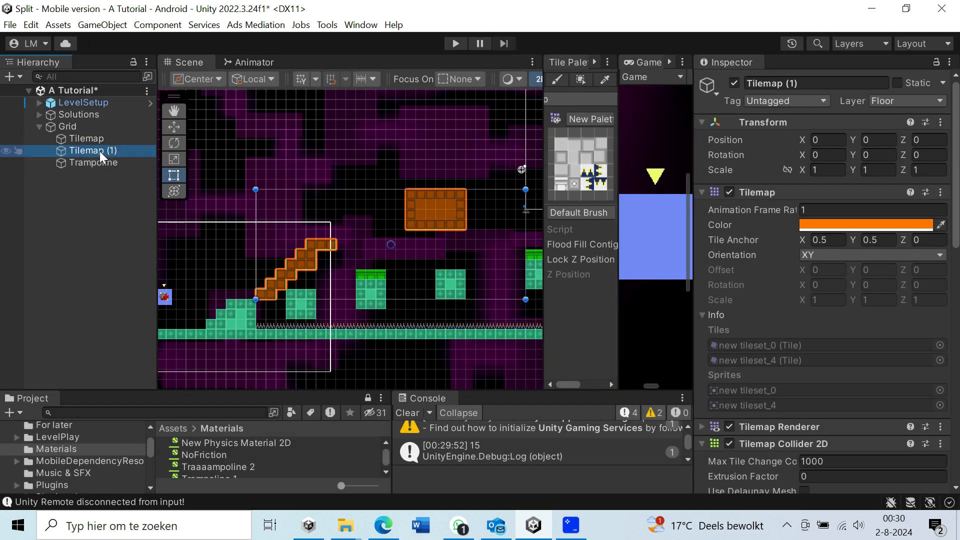
type("Spikes")
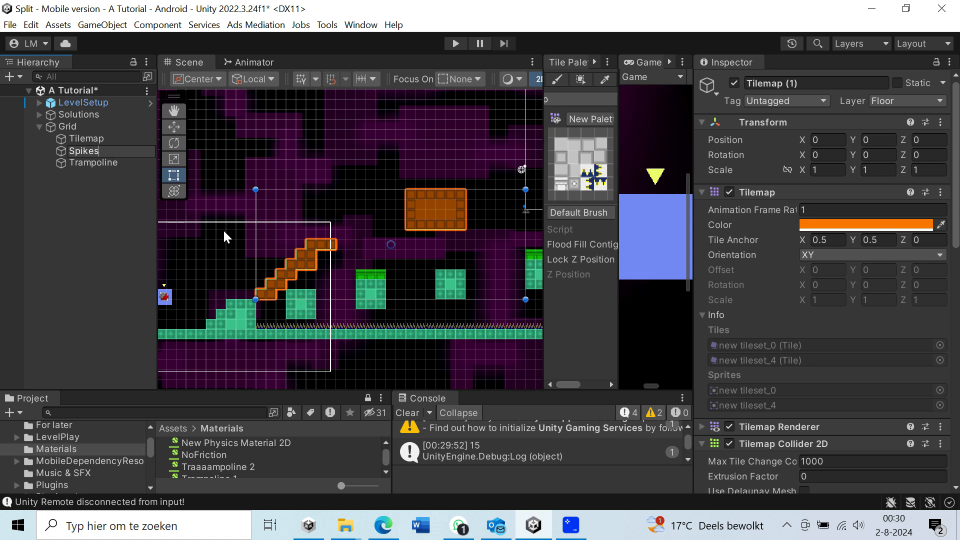
key("Return")
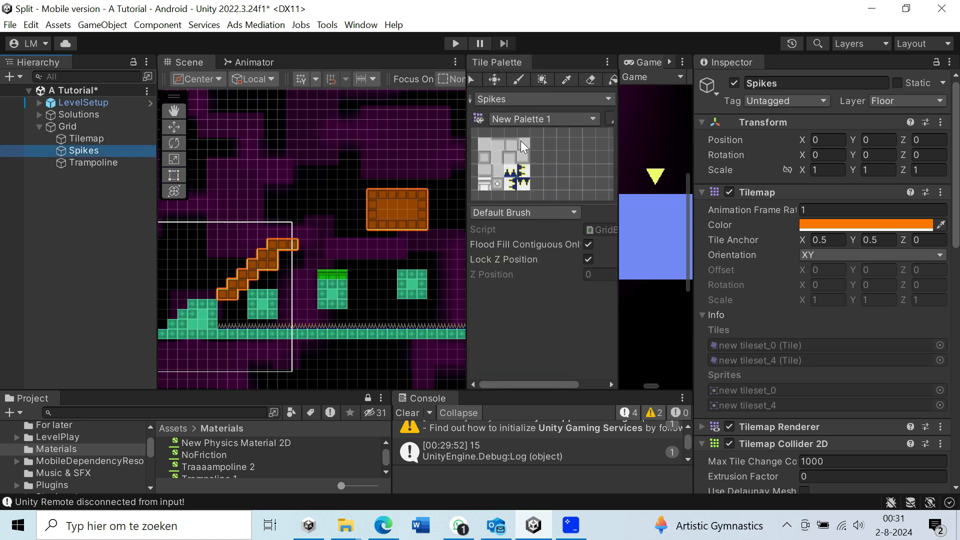
left_click(523, 144)
left_click(590, 79)
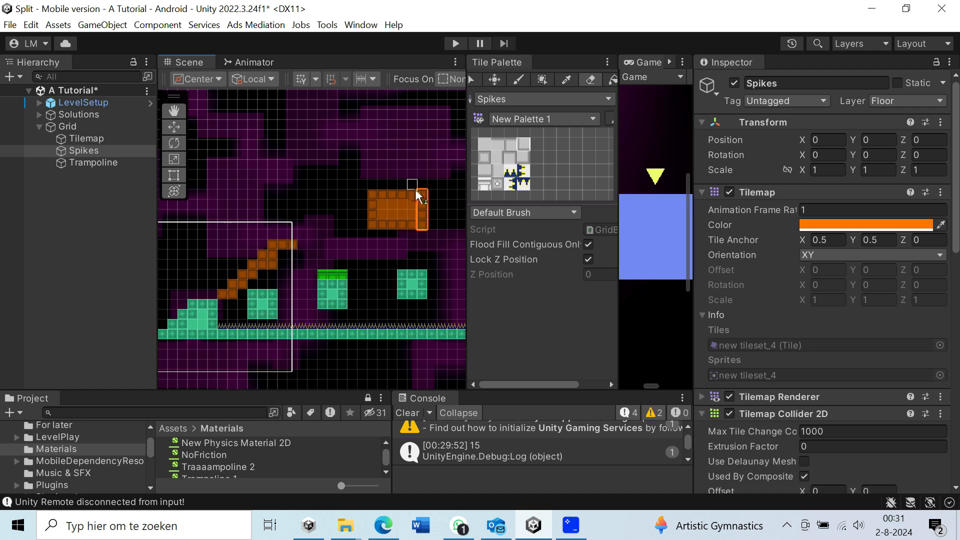
Step: Paint a row of upward spikes on the large orange block and one spike on the staircase's upper end
scroll(415, 196, "up", 3)
key("b")
left_click_drag(395, 158, 431, 159)
scroll(431, 165, "down", 3)
left_click(278, 235)
scroll(354, 239, "up", 2)
scroll(346, 243, "down", 2)
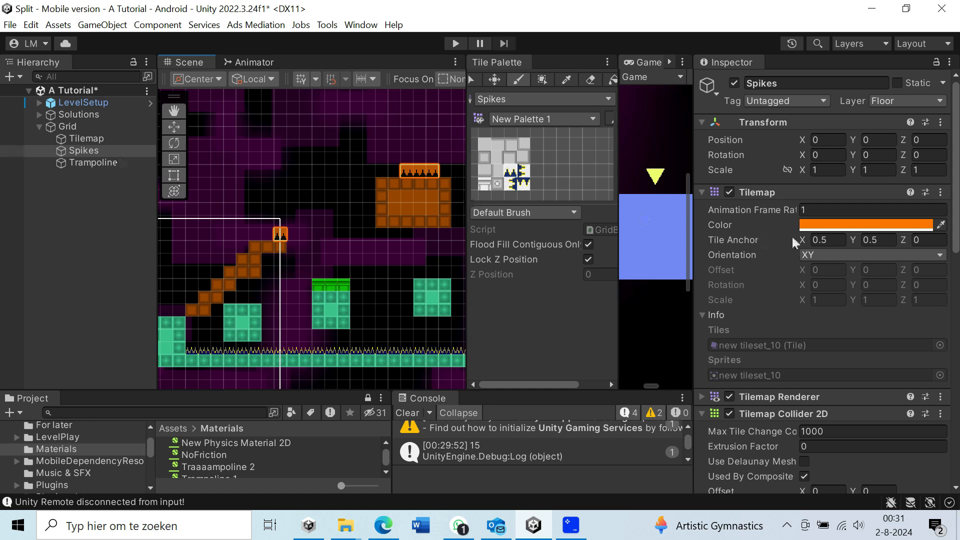
Step: Set the Spikes tilemap's color to white and paint a sideways spike beside the staircase's upper end
left_click(833, 224)
mouse_move(845, 302)
left_mouse_down()
mouse_move(808, 270)
mouse_move(802, 213)
left_mouse_up()
left_click(524, 171)
scroll(300, 265, "up", 2)
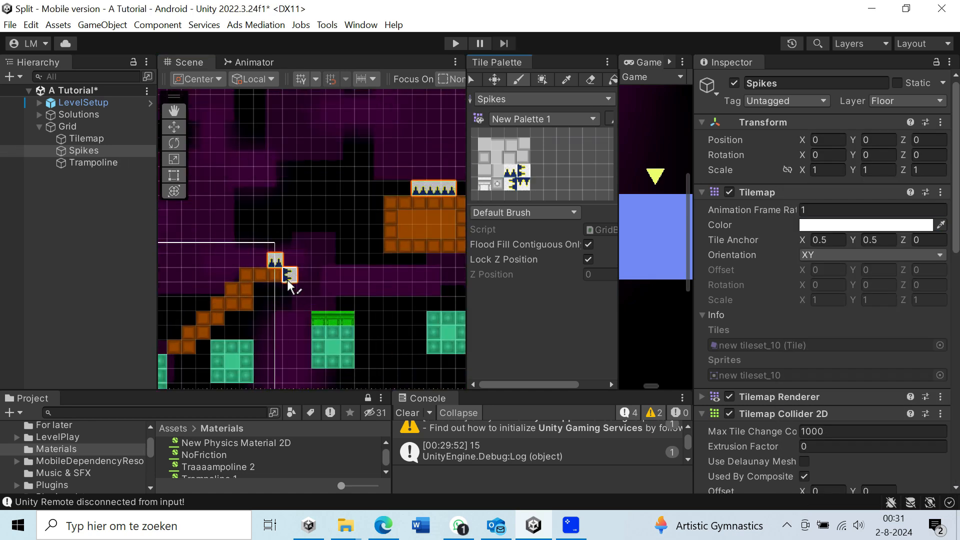
left_click(289, 280)
Step: Paint a column of sideways spikes along the large orange block's left side and erase part of the spike row above it
left_click(511, 185)
left_click_drag(374, 202, 374, 245)
scroll(354, 229, "down", 2)
scroll(354, 229, "up", 1)
left_click(590, 80)
left_click_drag(412, 191, 425, 191)
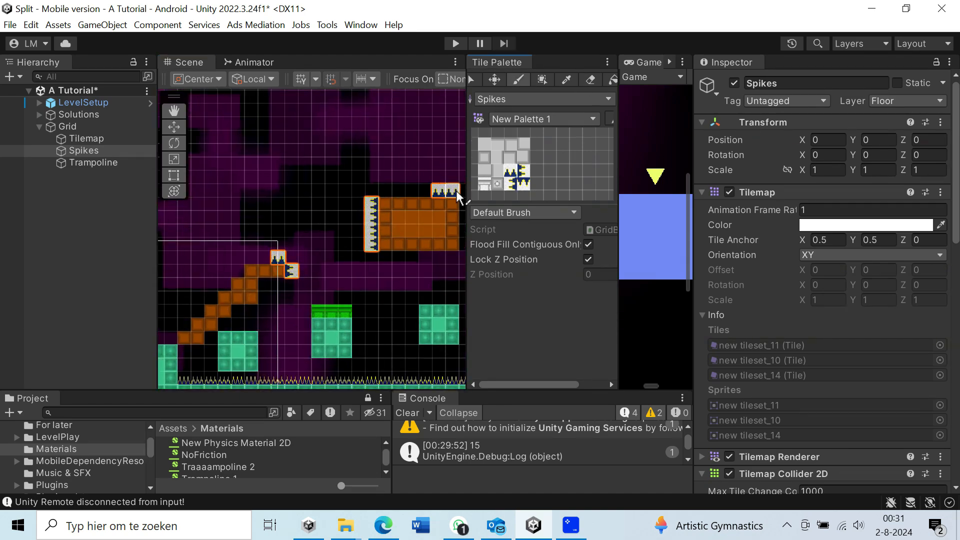
scroll(350, 235, "down", 3)
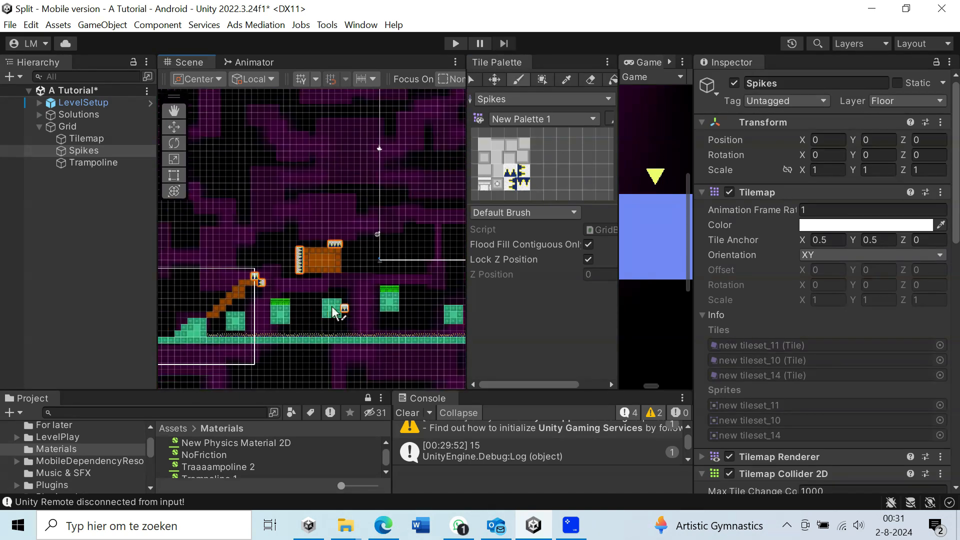
scroll(415, 303, "up", 2)
scroll(422, 303, "up", 2)
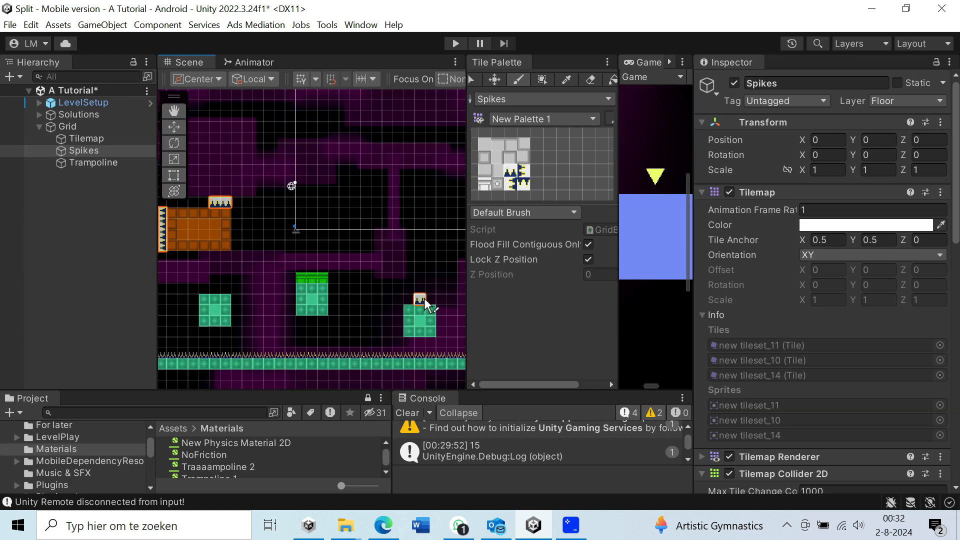
scroll(379, 309, "down", 4)
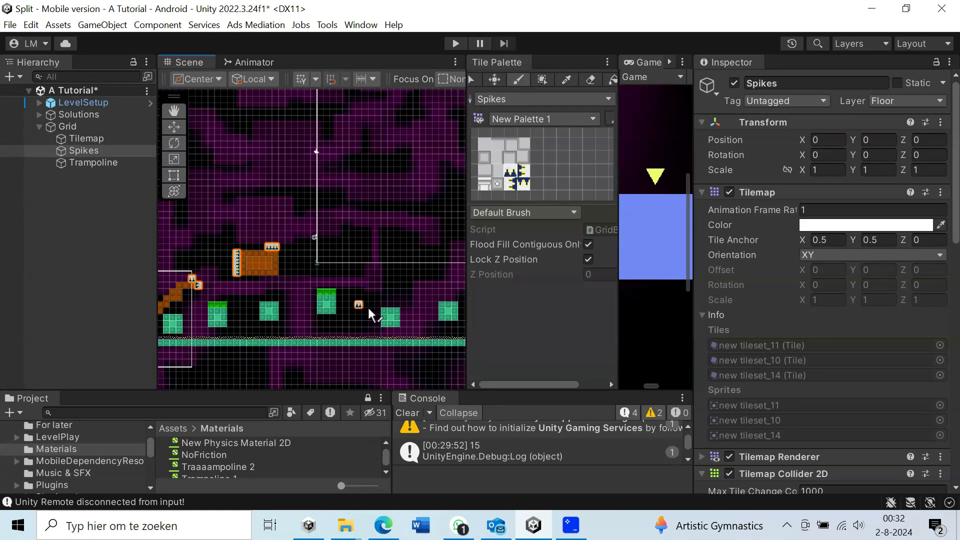
scroll(275, 300, "down", 3)
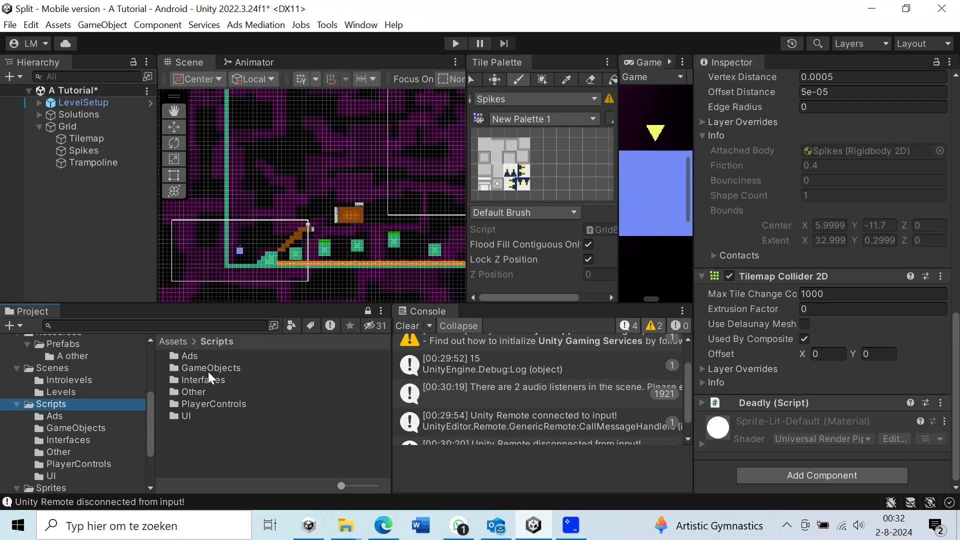
Step: Attach the Deadly script from the Scripts/GameObjects folder to the Spikes tilemap
double_click(208, 371)
left_click(206, 379)
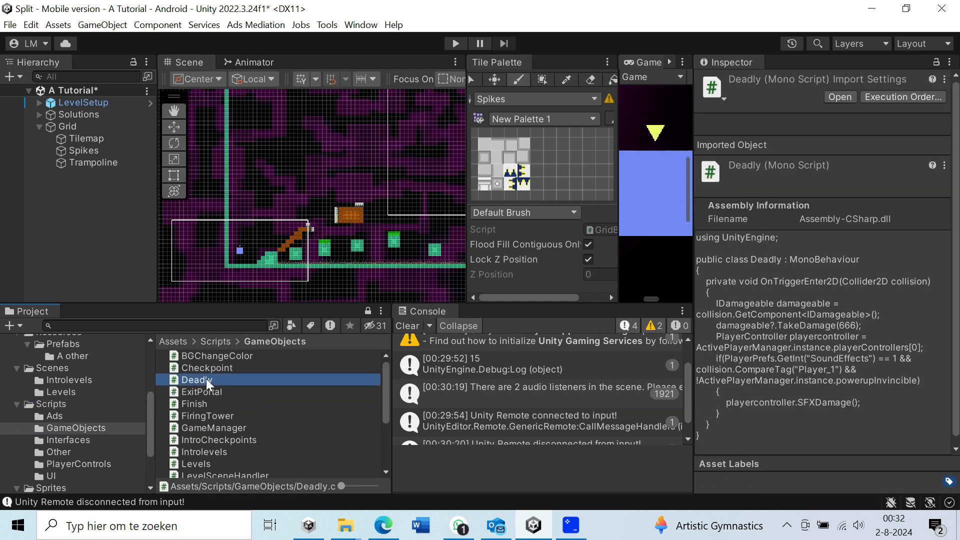
left_click_drag(193, 383, 88, 149)
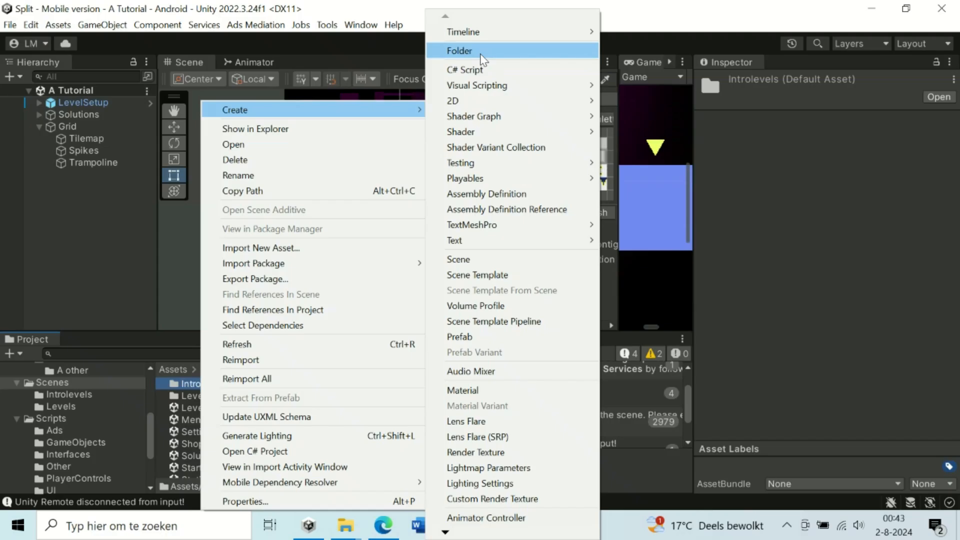
Step: Create a folder named New Levels for the new level scenes
left_click(480, 50)
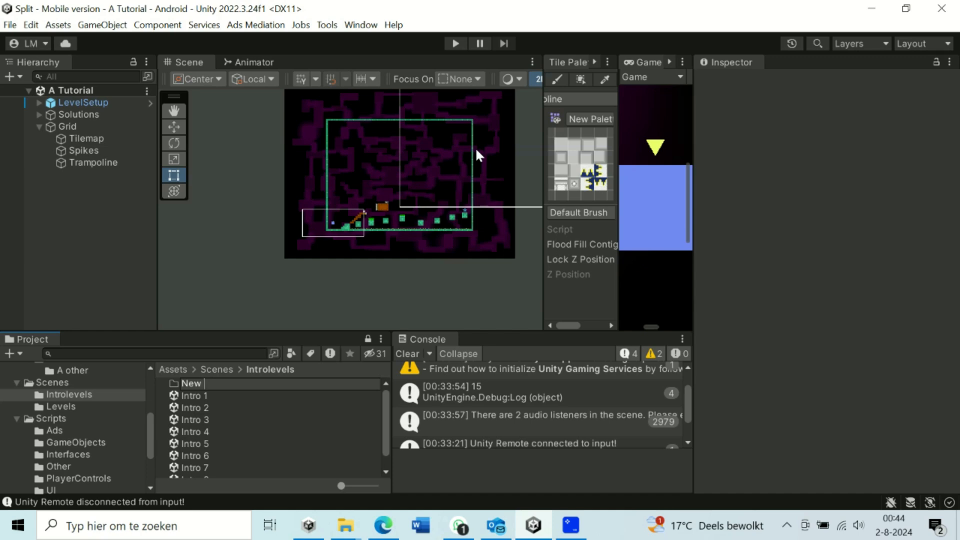
key("Return")
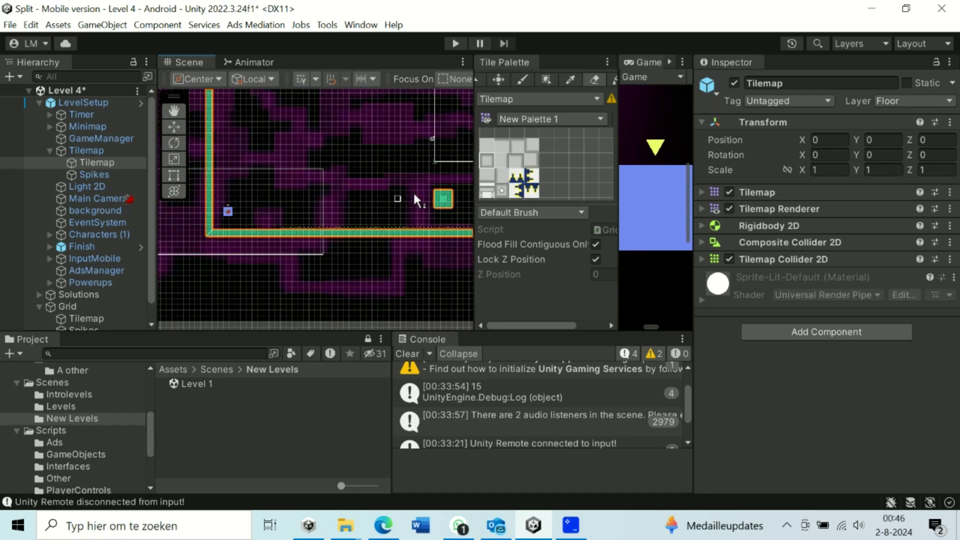
Step: Erase the floating green blocks from the LevelSetup Tilemap in Level 4, keeping the outer border
left_click_drag(436, 194, 450, 205)
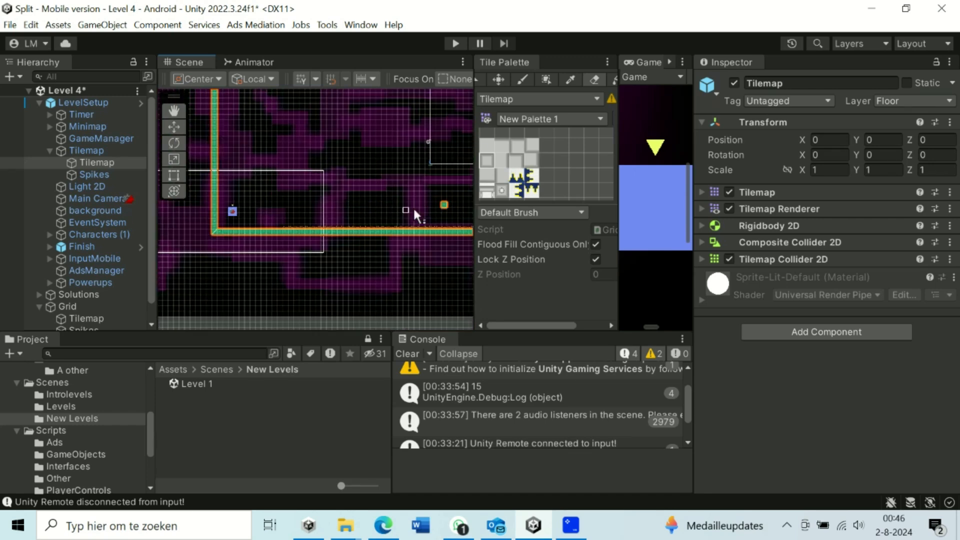
middle_click_drag(450, 206, 305, 215)
scroll(415, 222, "down", 3)
scroll(415, 222, "up", 3)
left_click_drag(353, 214, 360, 224)
scroll(360, 204, "down", 4)
middle_click_drag(459, 200, 414, 210)
Step: Erase the row of spikes along the floor from the LevelSetup Spikes tilemap
left_click(98, 176)
left_click_drag(425, 242, 378, 239)
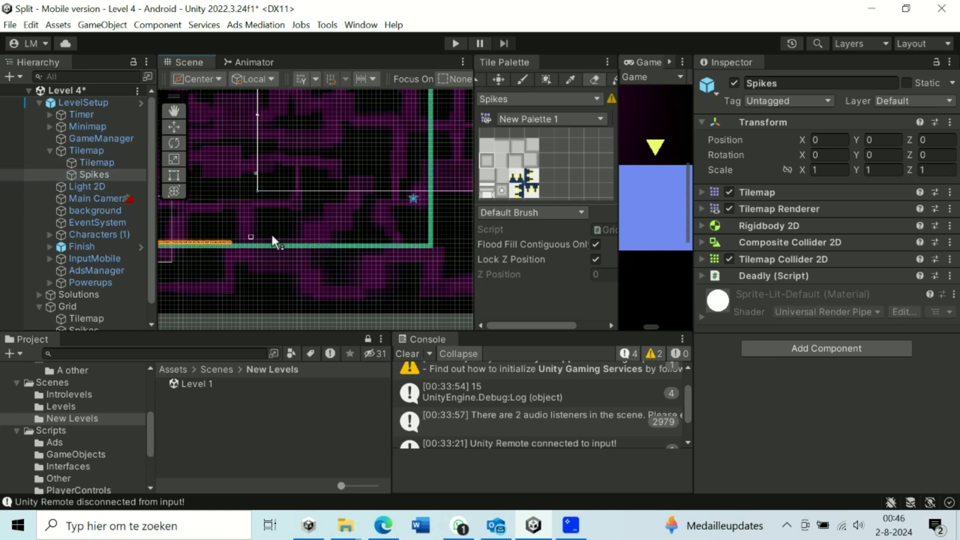
scroll(392, 211, "down", 4)
mouse_move(127, 245)
left_mouse_down()
mouse_move(233, 243)
mouse_move(287, 224)
left_mouse_up()
scroll(257, 228, "up", 4)
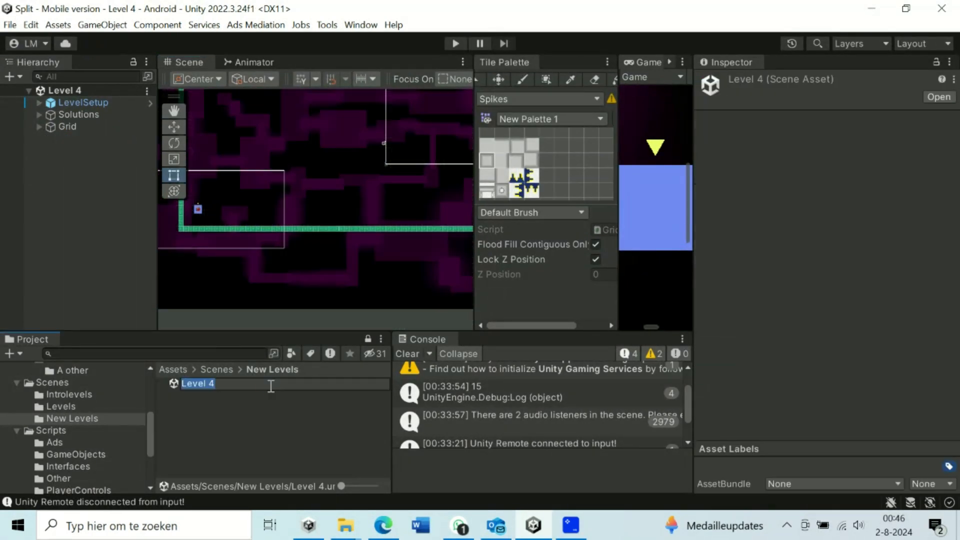
Step: Duplicate the Level 4 scene three times to make Level 5, Level 6 and Level 7
key("ctrl+d")
left_click(233, 397)
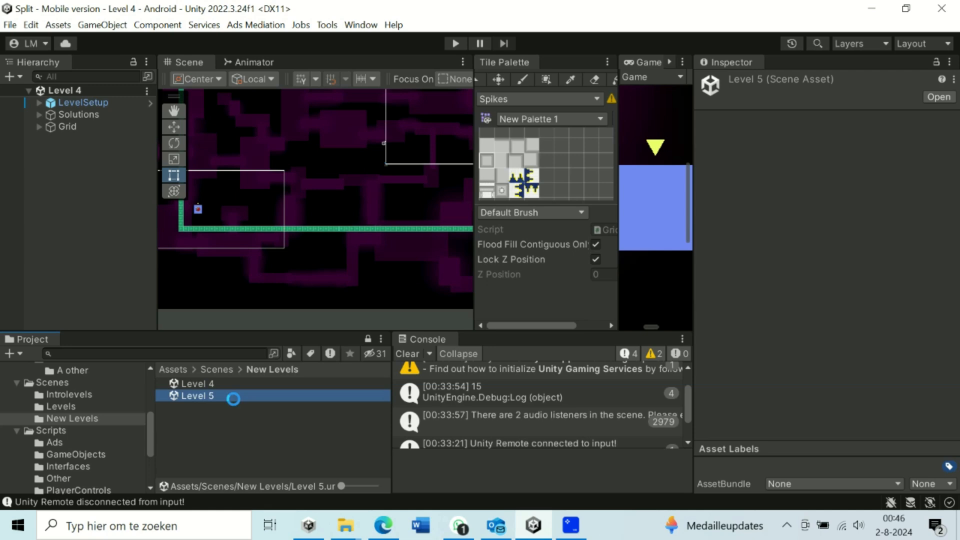
key("ctrl+d")
key("ctrl+d")
Step: Open Level 5 and paint a few block tiles on its Tilemap near the player's start
double_click(236, 398)
left_click(40, 127)
left_click(86, 139)
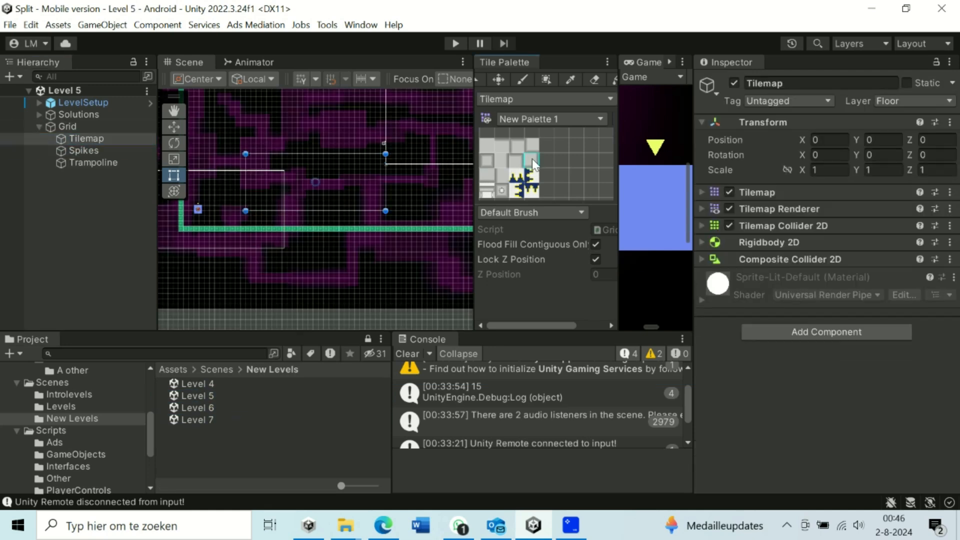
left_click(523, 80)
scroll(288, 220, "up", 4)
left_click_drag(246, 226, 259, 219)
Step: Open Level 6 and paint a series of short platforms rising from the player's start on the Tilemap
double_click(197, 407)
left_click_drag(245, 192, 262, 192)
left_click_drag(288, 166, 306, 165)
left_click_drag(234, 203, 227, 202)
scroll(334, 159, "down", 3)
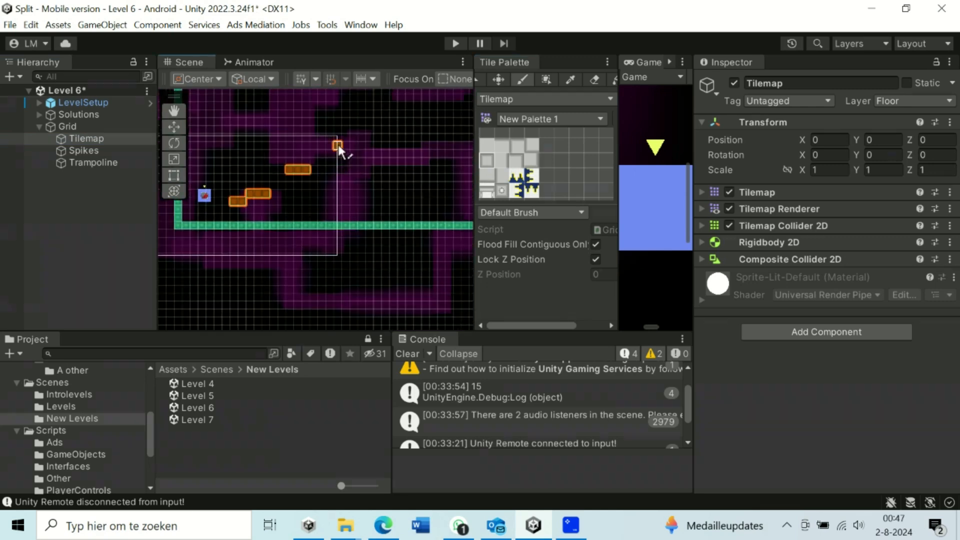
left_click_drag(335, 147, 345, 147)
Step: Paint a three-tile trampoline on the floor beyond the rising platforms on the Trampoline tilemap
left_click(93, 163)
left_click(486, 192)
left_click_drag(356, 221, 375, 221)
scroll(302, 245, "down", 1)
Step: Paint a three-tile platform high above the trampoline on the Tilemap and save Level 6
left_click(87, 140)
left_click(486, 159)
left_click_drag(339, 123, 356, 123)
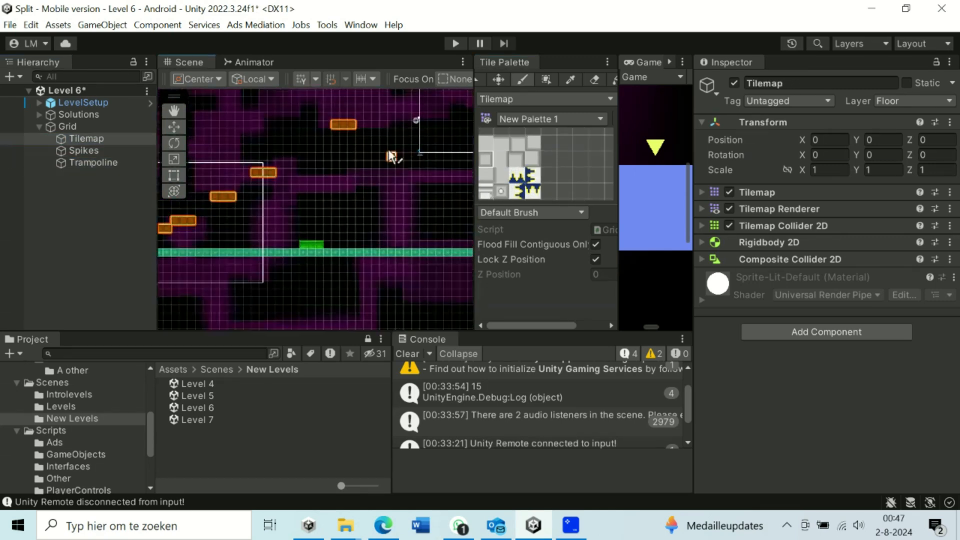
key("ctrl+s")
Step: Open Level 7 and paint a staircase rising from the floor near the player's start on the Tilemap
double_click(234, 420)
left_click(39, 127)
left_click(87, 139)
scroll(280, 223, "up", 6)
left_click_drag(235, 232, 259, 225)
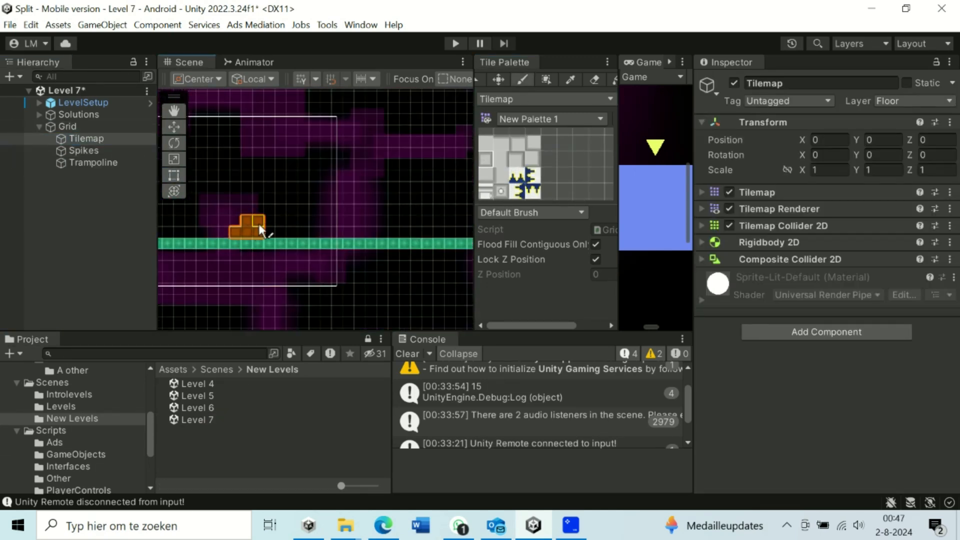
Step: Paint a five-tile platform beyond the staircase and place an upward spike on each of its ends on the Spikes tilemap
left_click_drag(359, 187, 405, 188)
left_click(84, 151)
left_click(517, 176)
left_click(360, 176)
left_click(406, 176)
Step: Paint a second, lower five-tile platform further along the level with an upward spike on each end
left_click(86, 139)
left_click(486, 159)
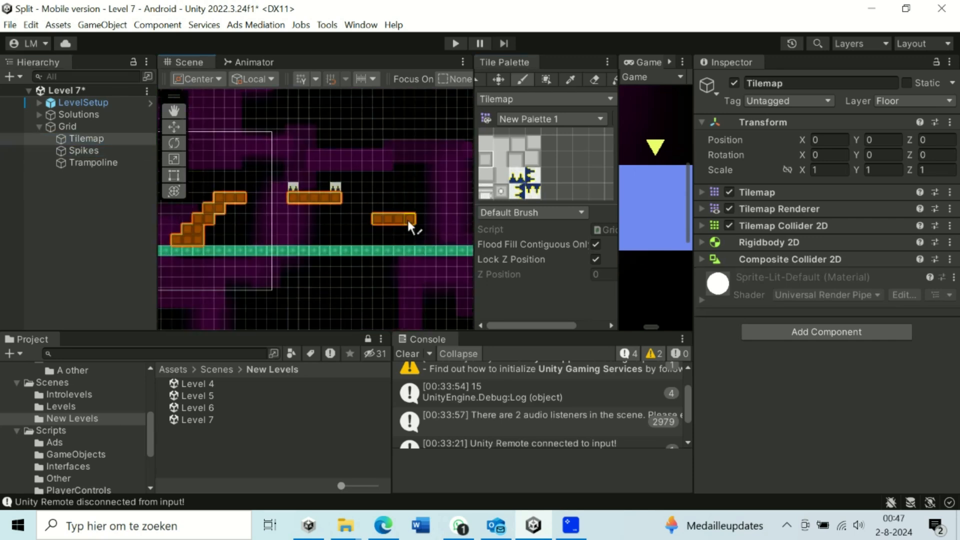
left_click(517, 176)
left_click(84, 151)
left_click(388, 211)
left_click(422, 210)
Step: Paint a three-tile platform on the Tilemap, higher and just beyond the second spiked platform
left_click(486, 159)
left_click(87, 139)
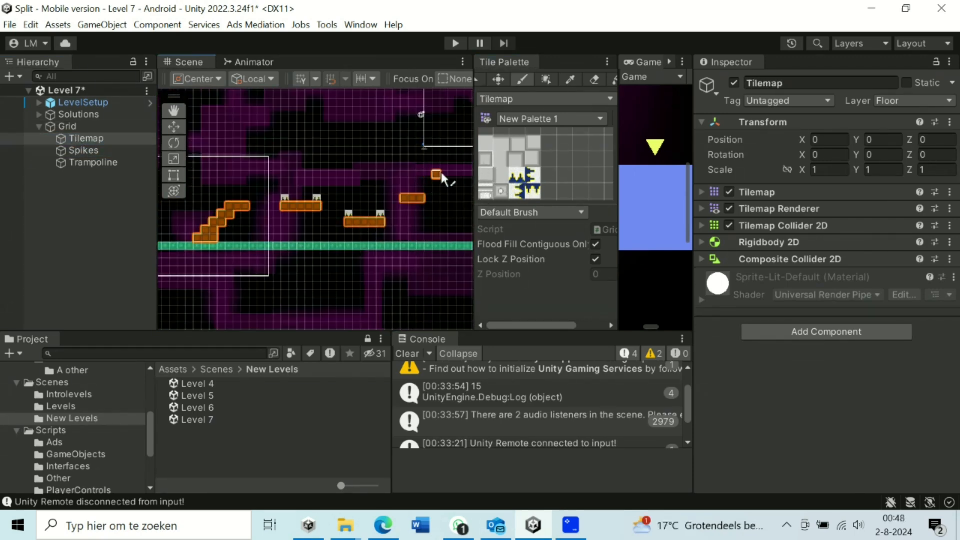